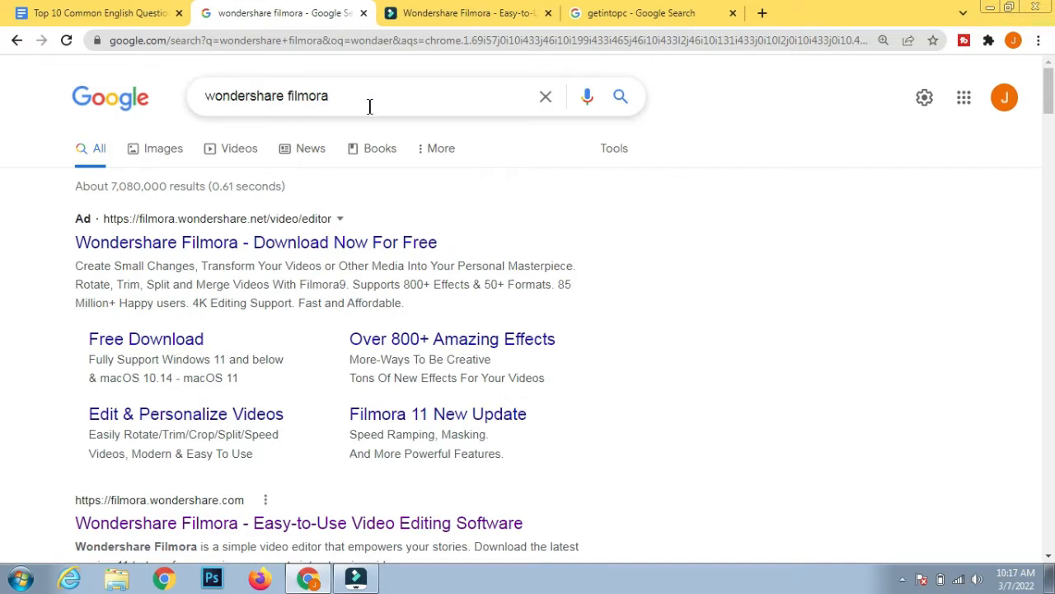
# Look at the getintopc search results and open the Get Into PC home page in a new tab.
pyautogui.scroll(-2, 6, 239)
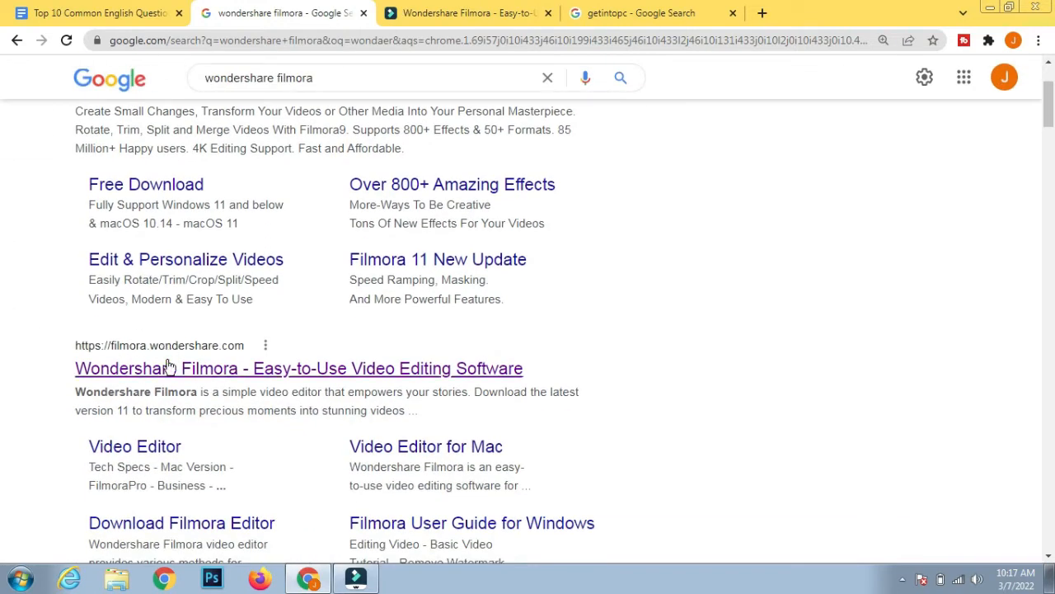
pyautogui.scroll(2, 548, 284)
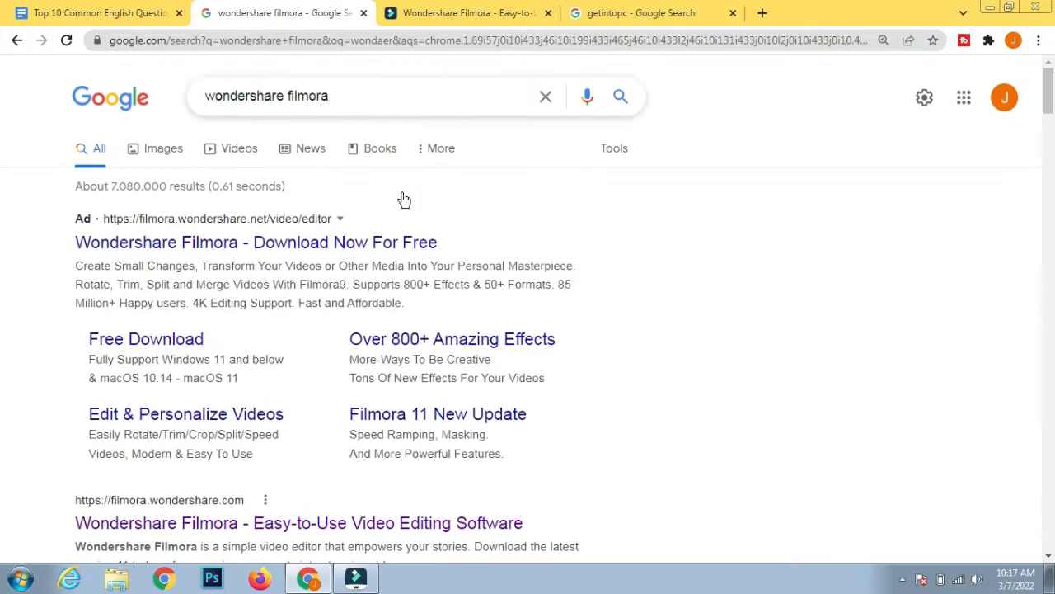
pyautogui.click(629, 13)
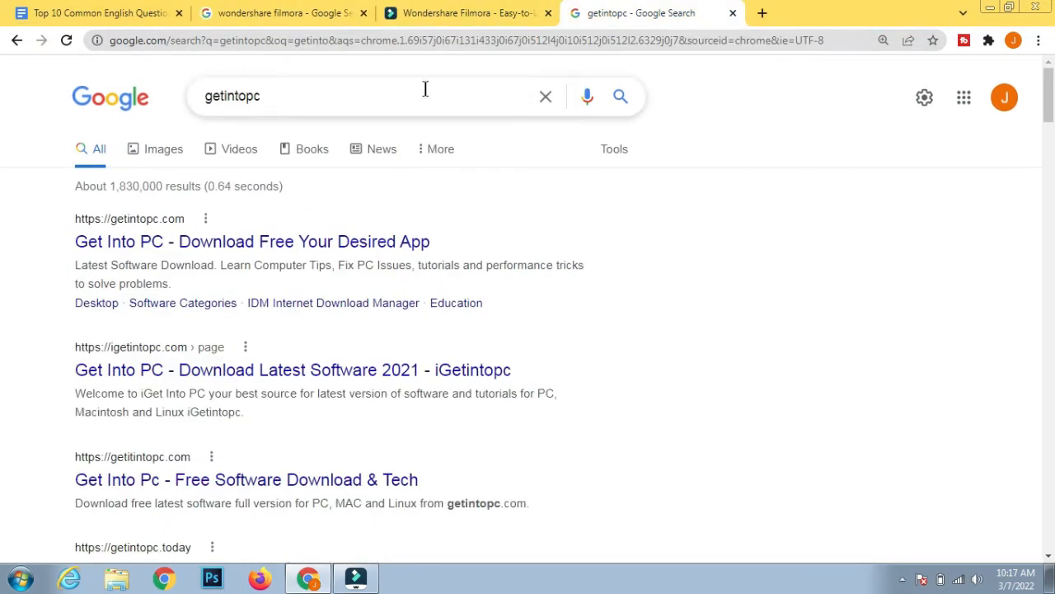
pyautogui.rightClick(202, 243)
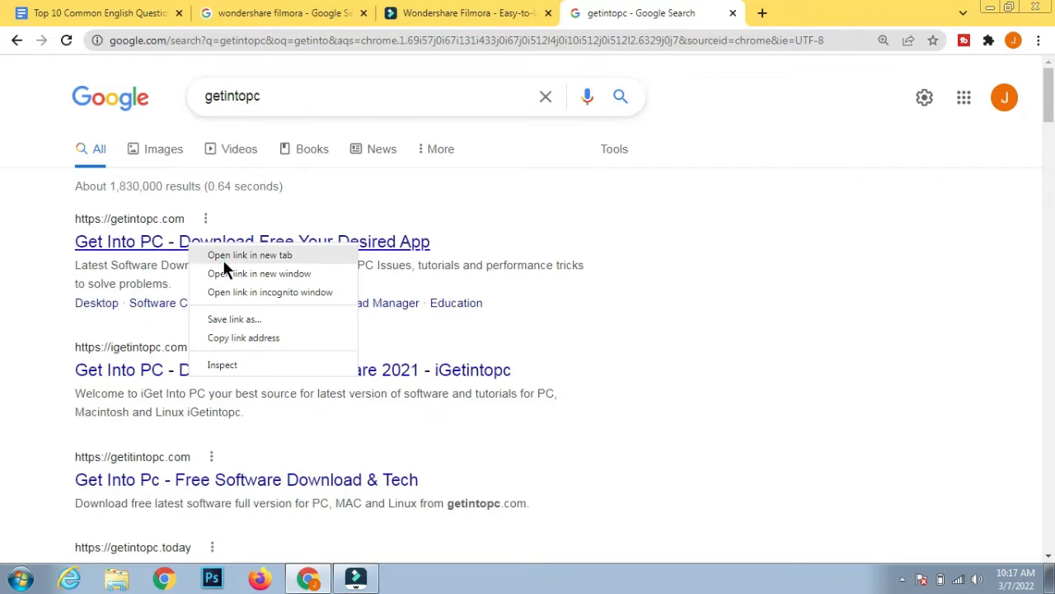
pyautogui.click(223, 259)
pyautogui.click(796, 13)
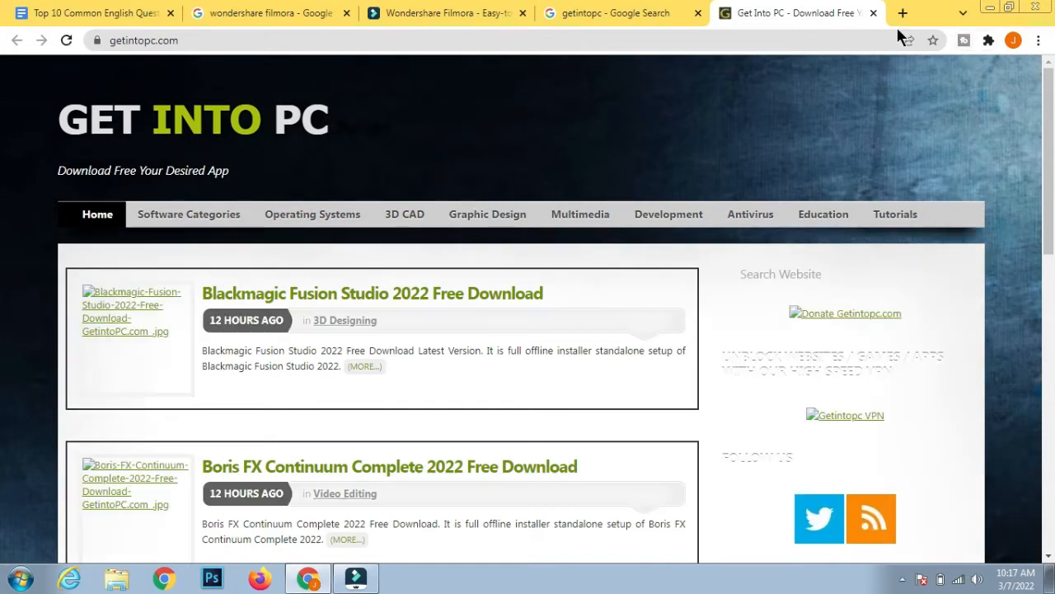
# Close the Get Into PC site and its search results, and open canva.com in a new tab.
pyautogui.click(874, 13)
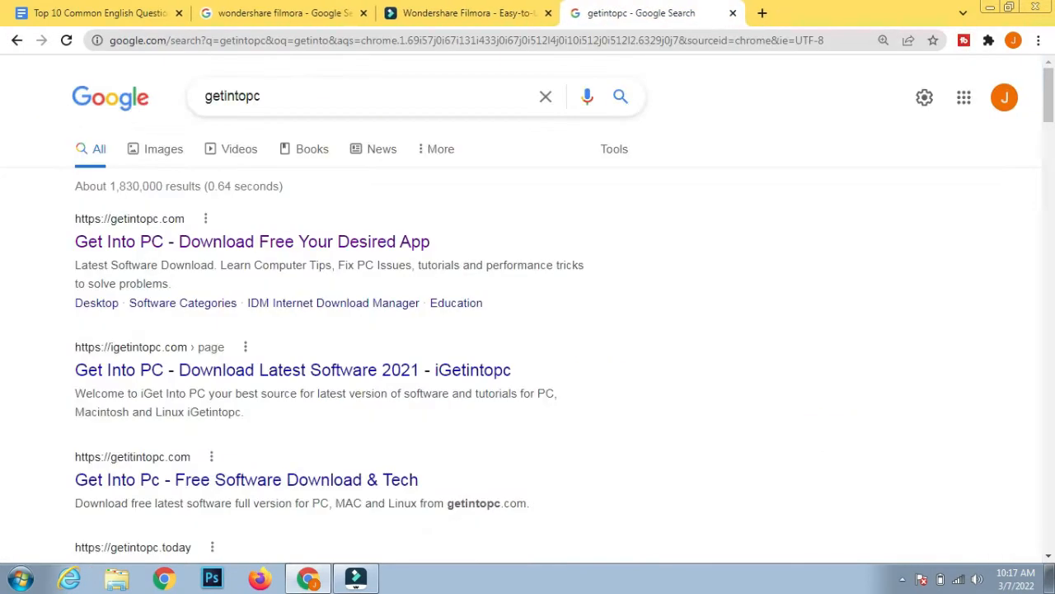
pyautogui.click(733, 14)
pyautogui.click(577, 12)
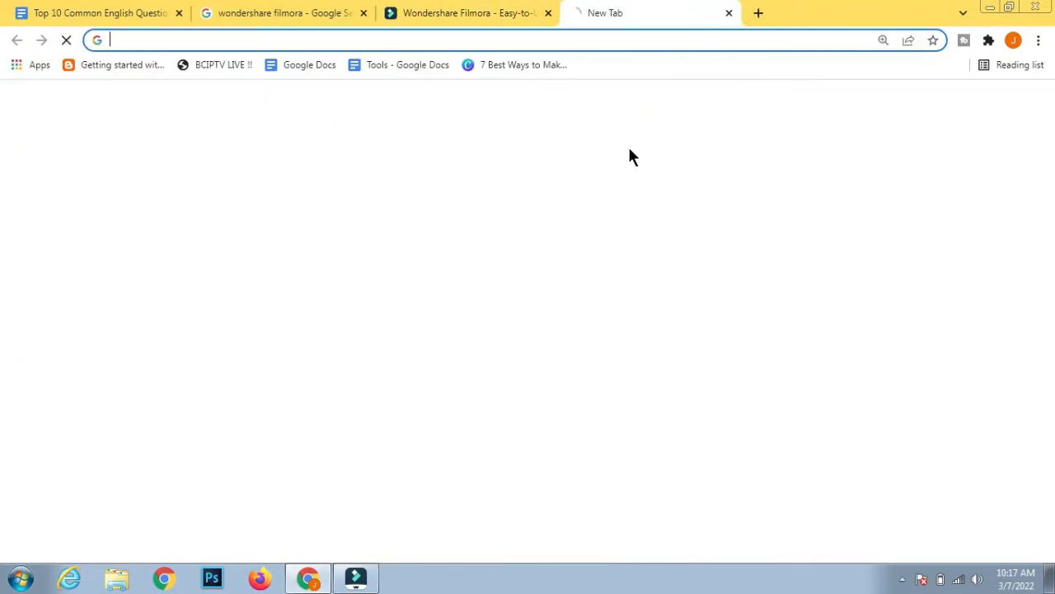
pyautogui.write('ca')
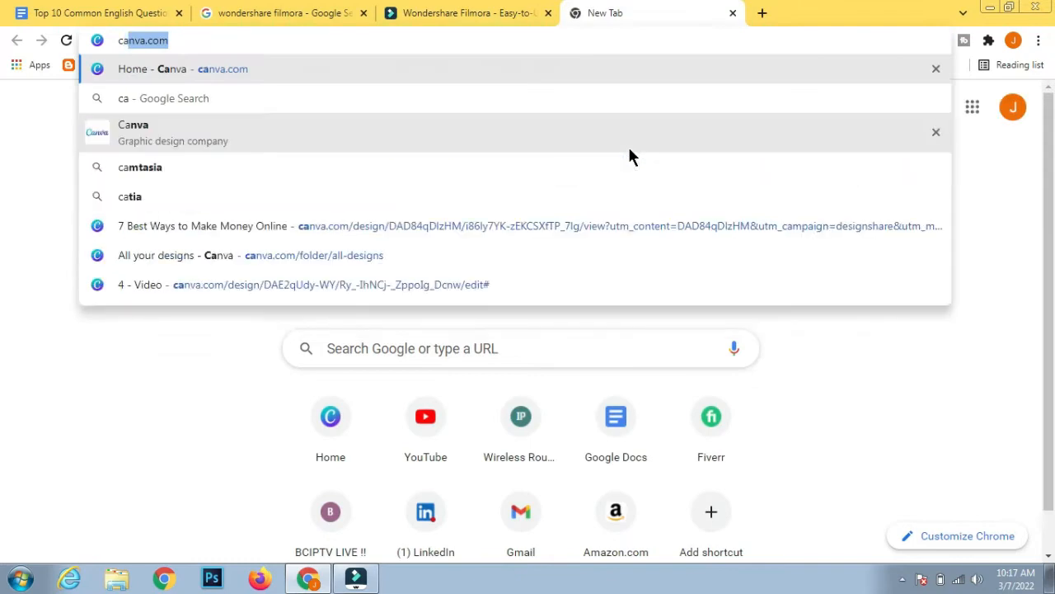
pyautogui.press('Return')
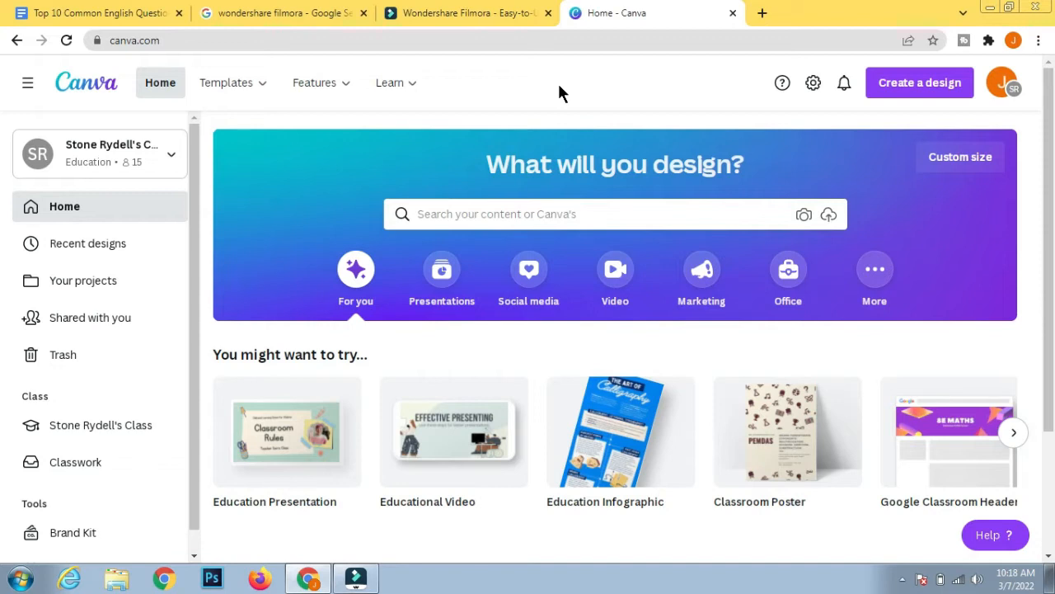
# Search Google for "pixel" in a new tab and open the Pexels stock photo site.
pyautogui.click(766, 15)
pyautogui.write('pi')
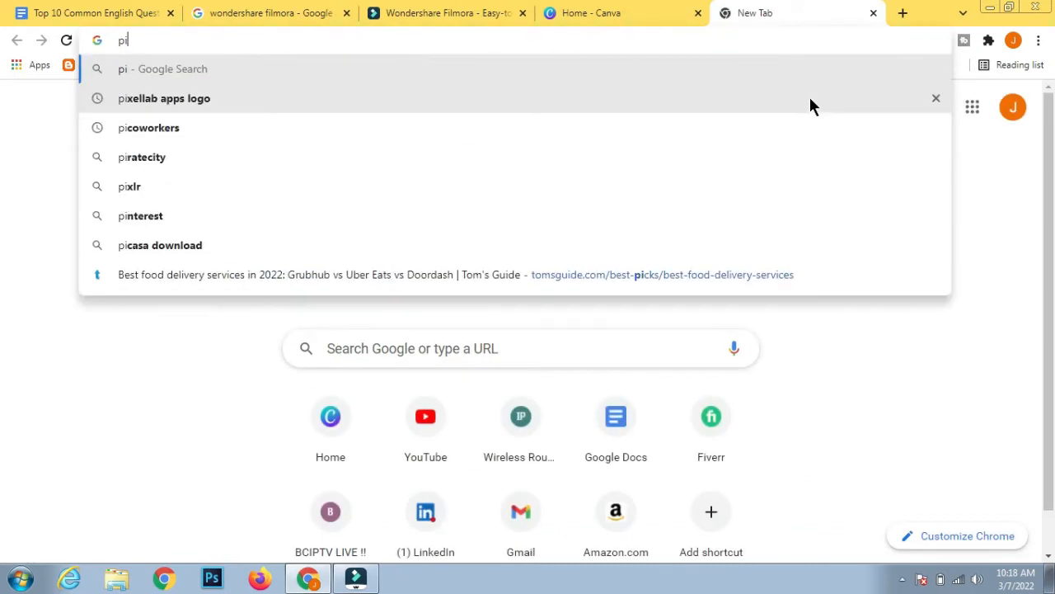
pyautogui.write('xel')
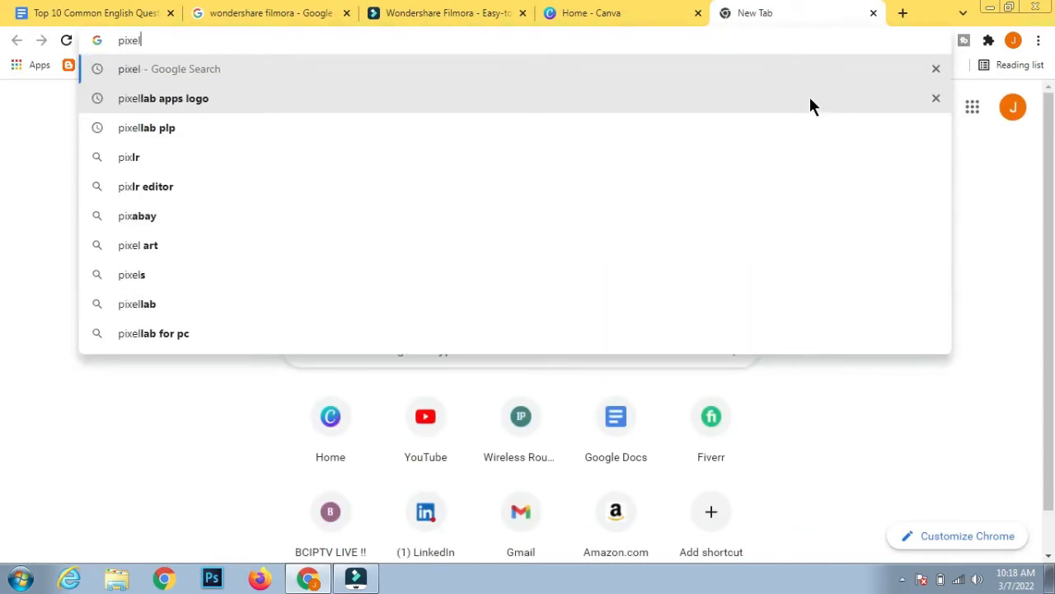
pyautogui.press('Return')
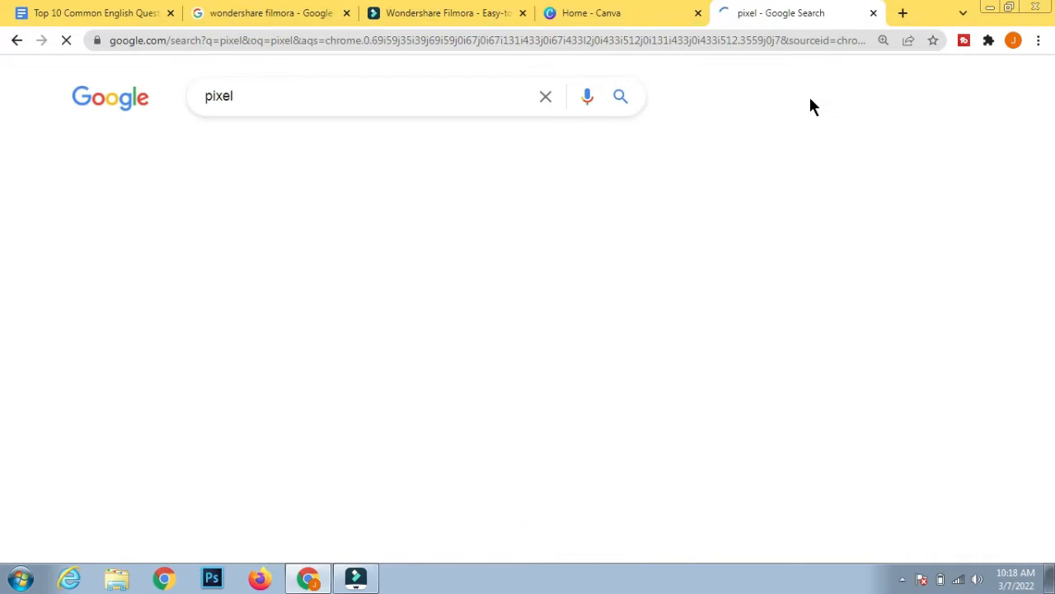
pyautogui.click(205, 306)
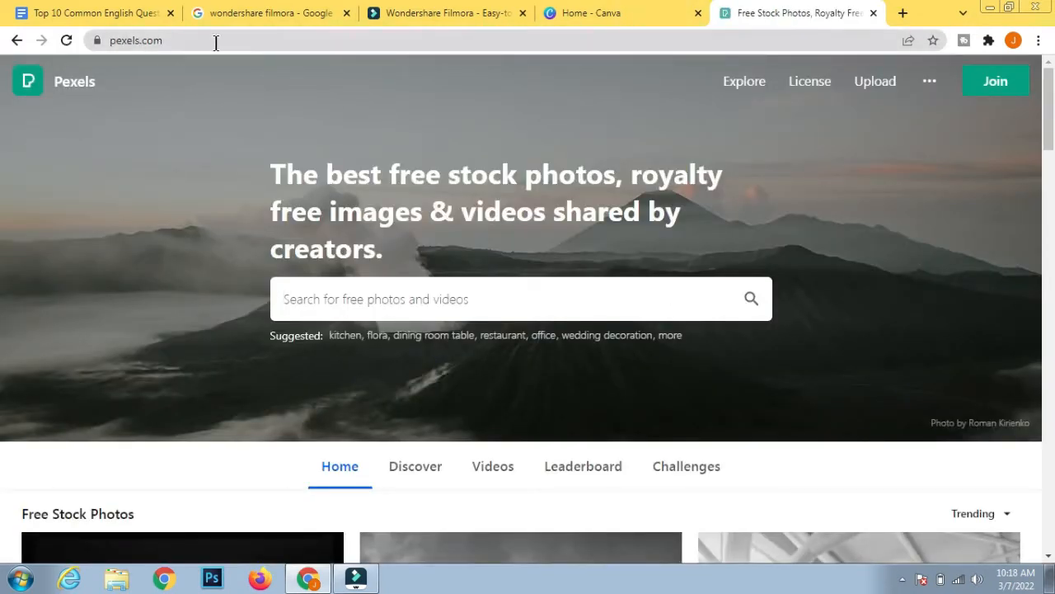
# Browse the free stock photos on the Pexels home page.
pyautogui.scroll(-1, 152, 223)
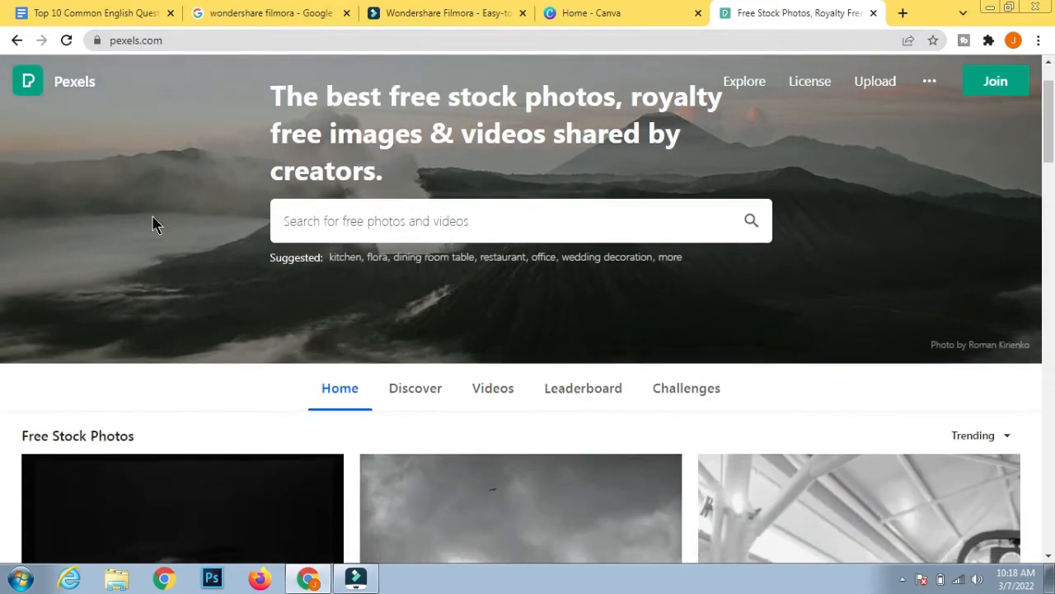
pyautogui.scroll(1, 153, 223)
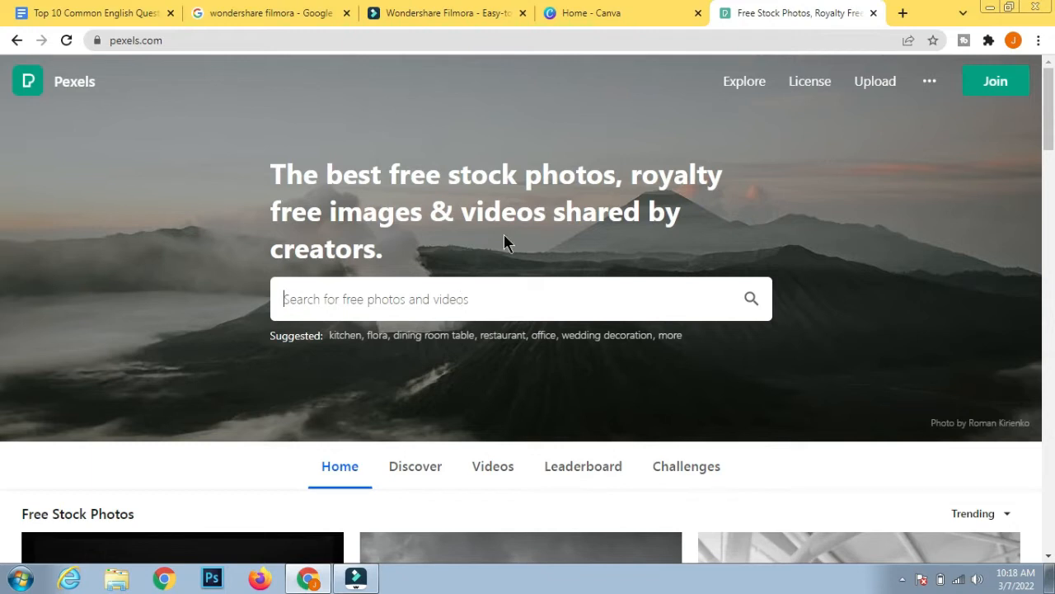
pyautogui.scroll(-3, 505, 238)
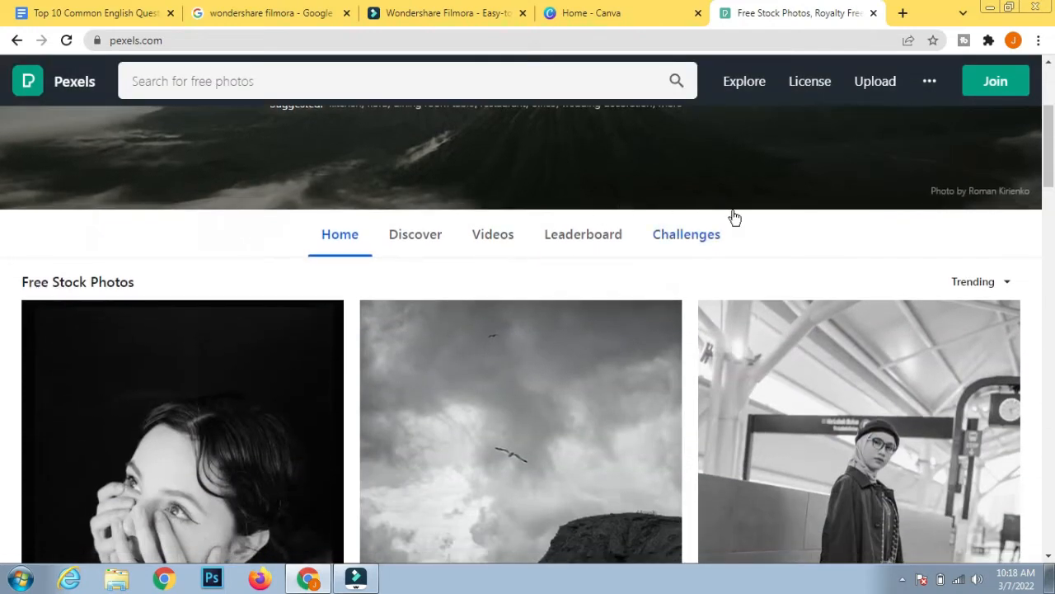
pyautogui.scroll(-2, 474, 233)
pyautogui.scroll(-10, 641, 277)
pyautogui.scroll(3, 644, 278)
pyautogui.scroll(10, 644, 279)
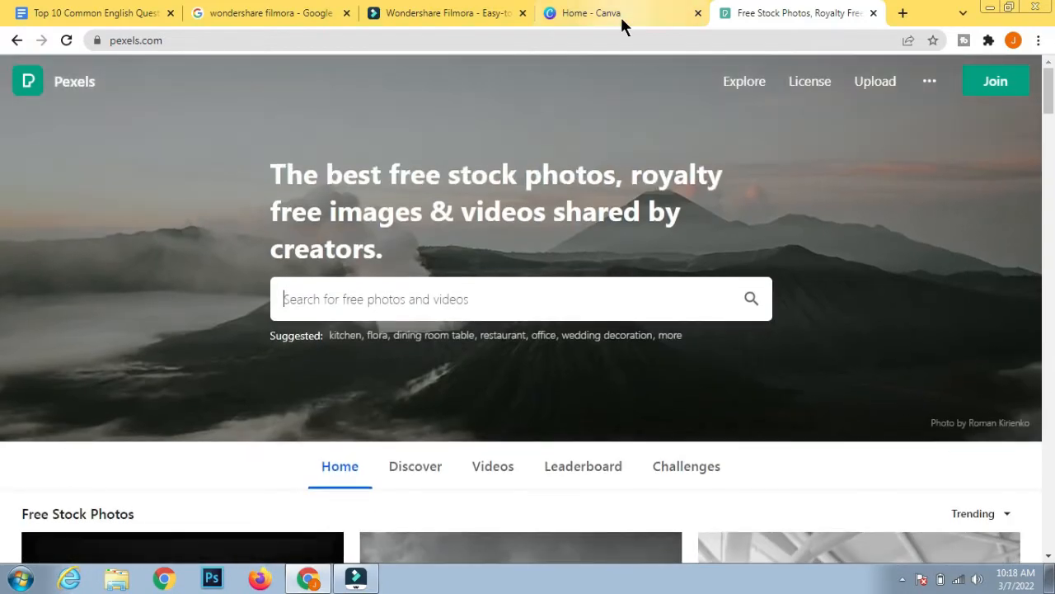
# Close the Pexels site and create a blank 1920 × 1080 px Video design in Canva.
pyautogui.click(620, 15)
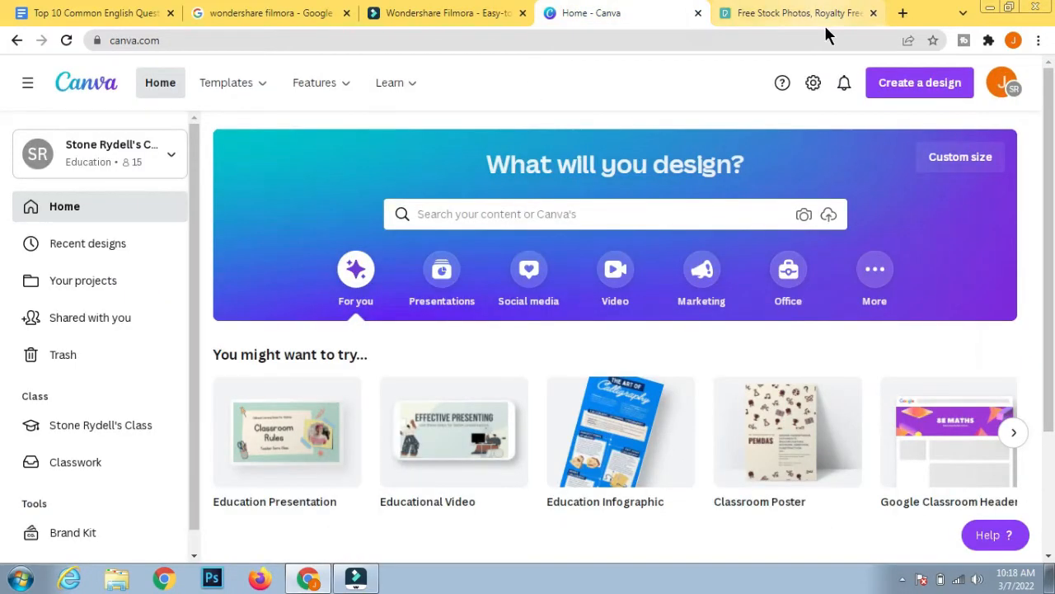
pyautogui.click(873, 14)
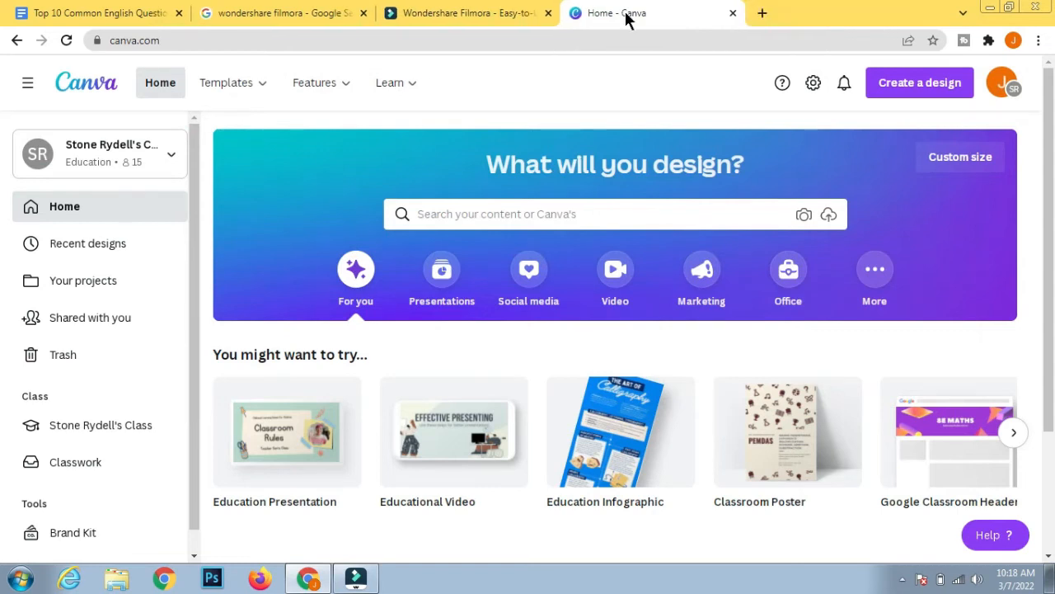
pyautogui.click(901, 92)
pyautogui.write('video')
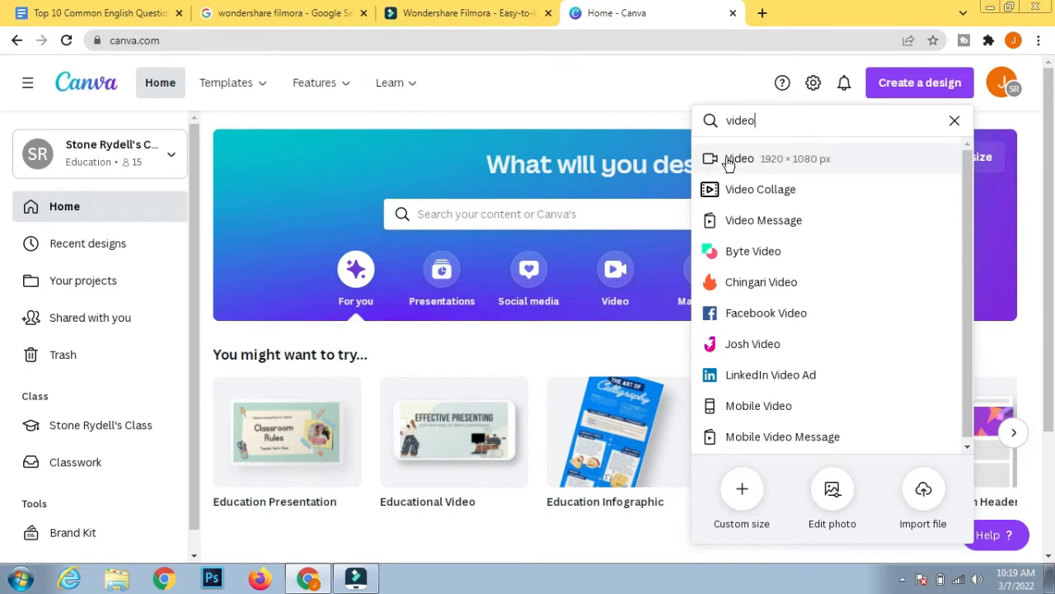
pyautogui.click(776, 166)
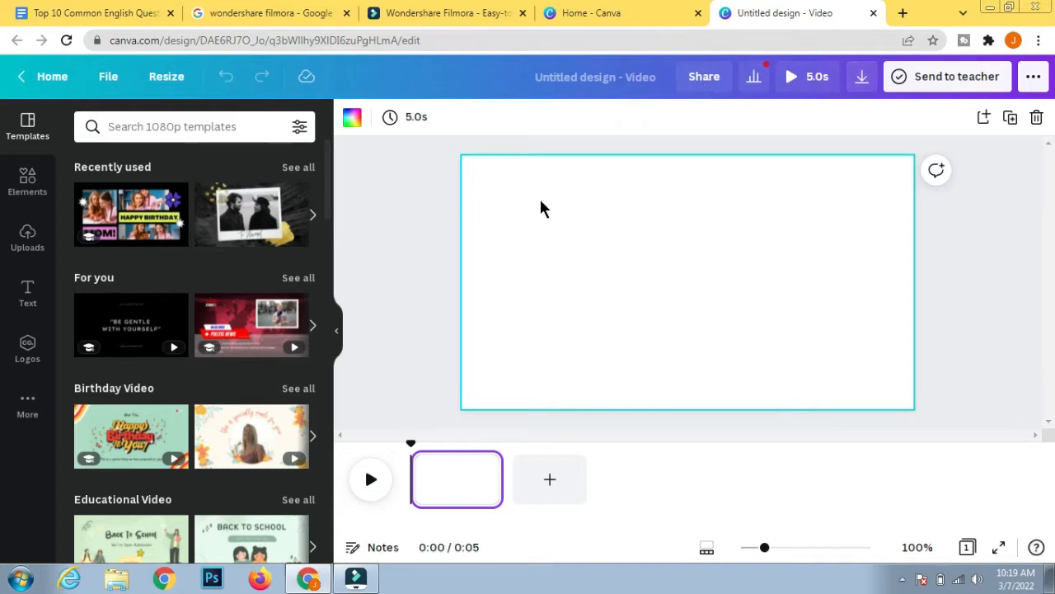
# Copy the title "Top 10 Common English Questions and Answers" from the Google Docs document and paste it onto the blank Canva video page.
pyautogui.click(92, 12)
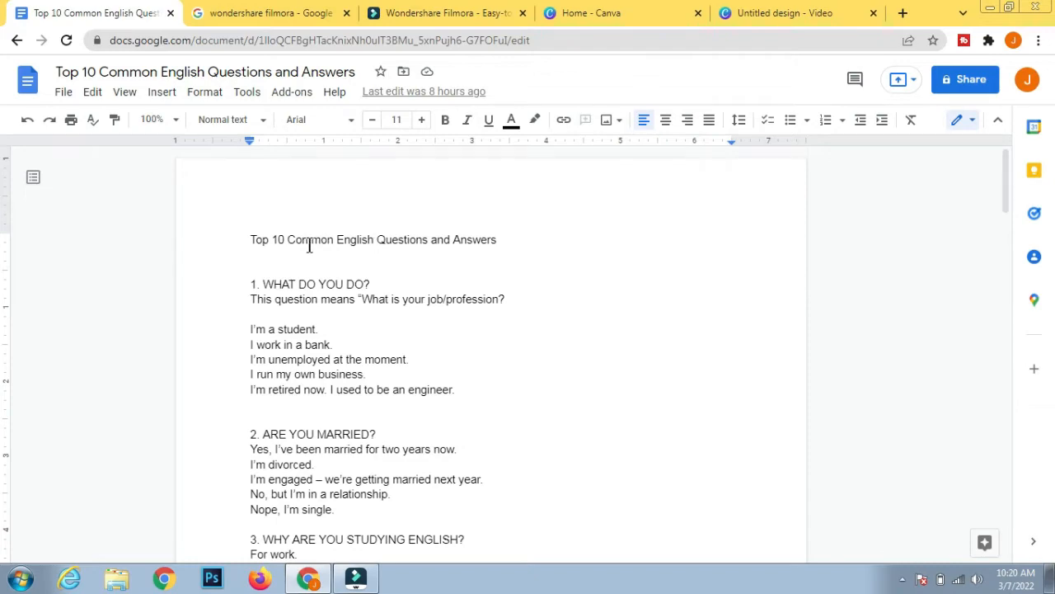
pyautogui.tripleClick(403, 246)
pyautogui.hotkey('ctrl', 'c')
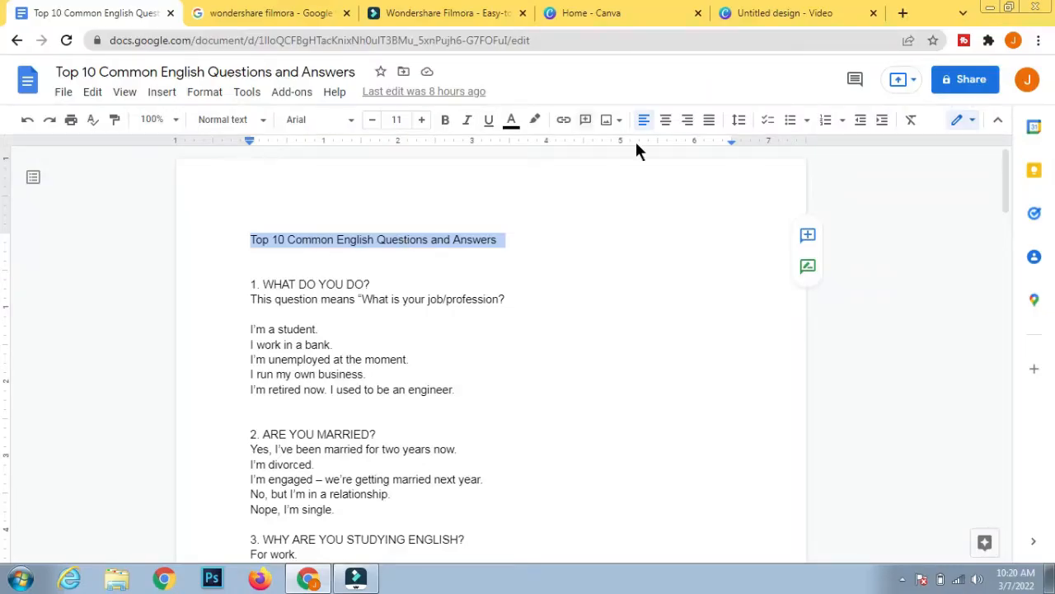
pyautogui.click(759, 13)
pyautogui.click(649, 213)
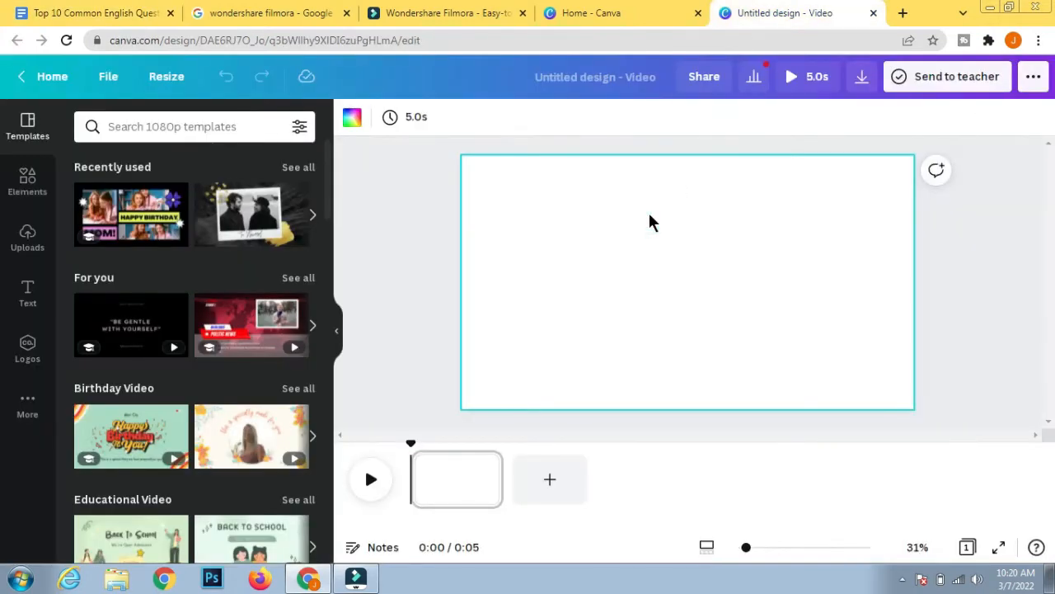
pyautogui.hotkey('ctrl', 'v')
pyautogui.click(725, 253)
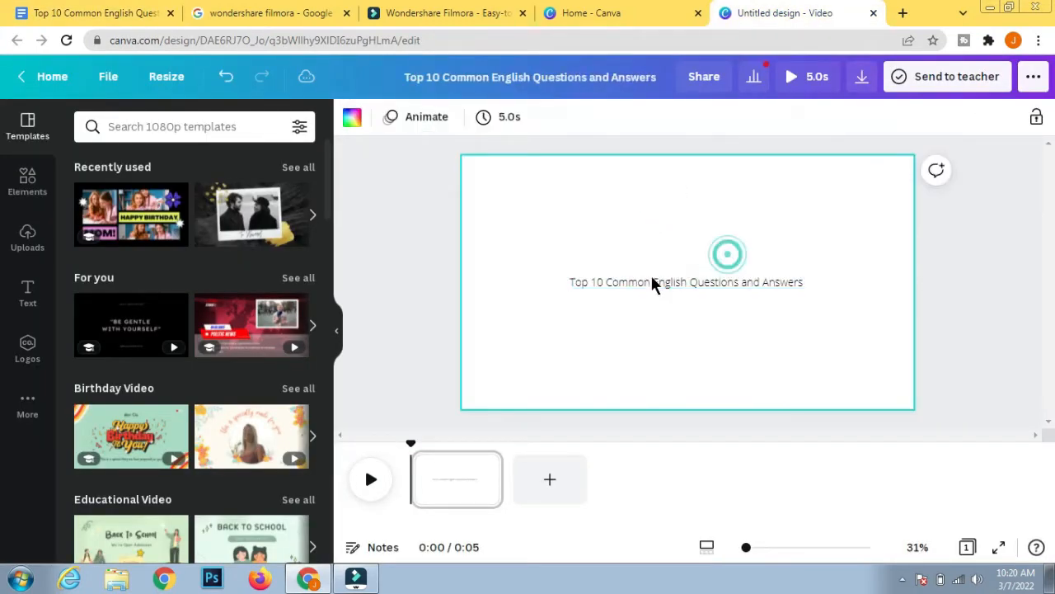
# Set the font size of the pasted title text to 60.
pyautogui.click(689, 282)
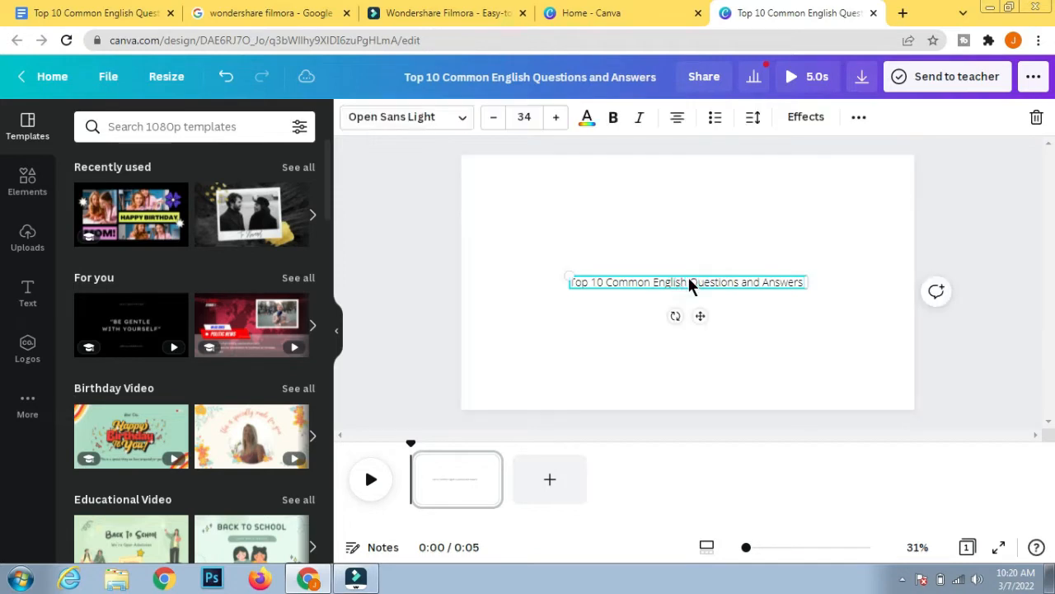
pyautogui.click(653, 223)
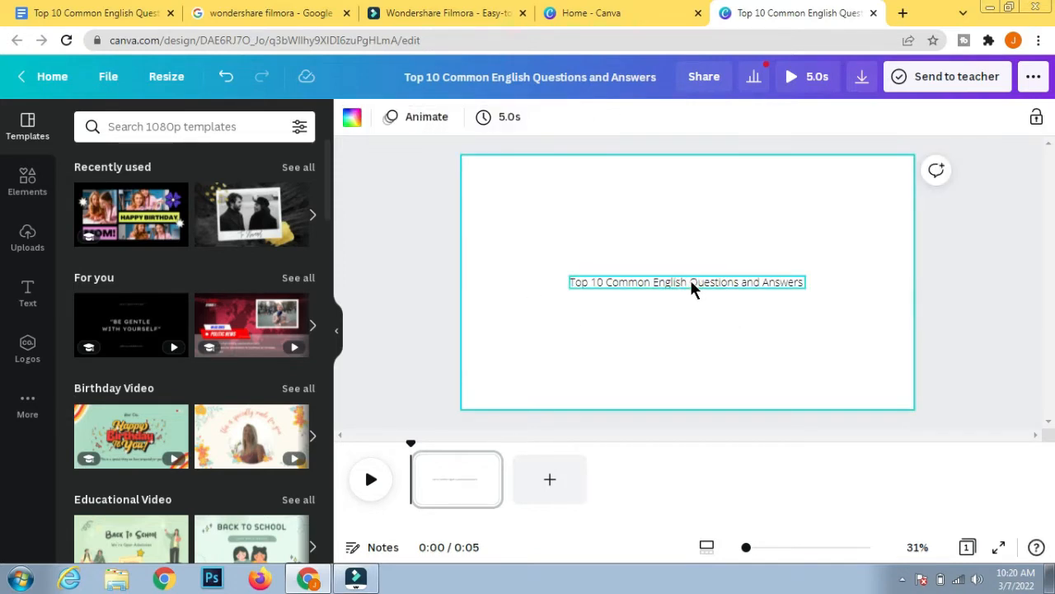
pyautogui.click(691, 282)
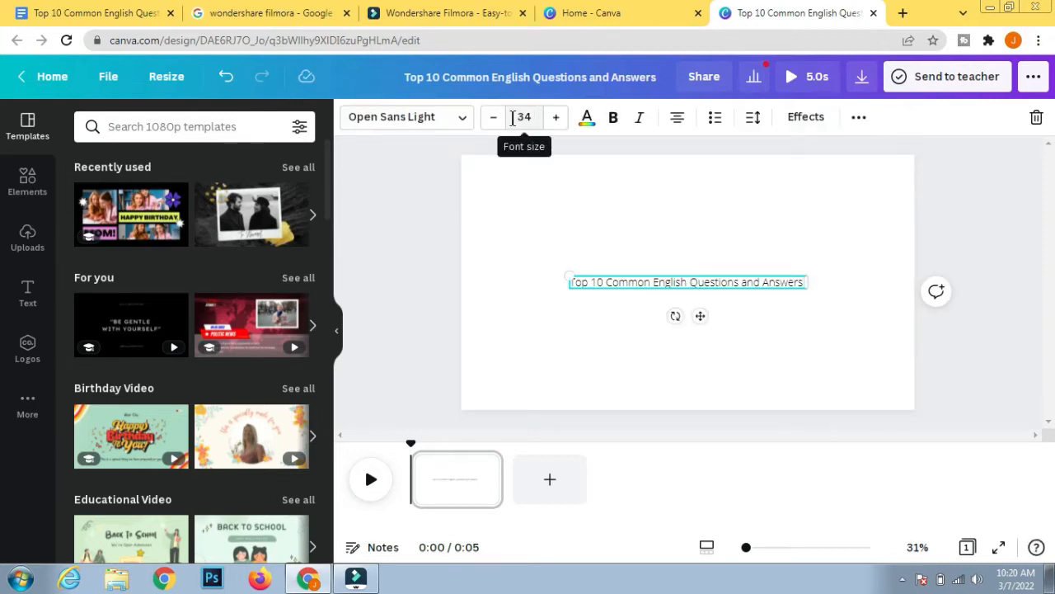
pyautogui.click(557, 118)
pyautogui.click(557, 118)
pyautogui.click(557, 117)
pyautogui.click(557, 118)
pyautogui.click(557, 118)
pyautogui.click(556, 118)
pyautogui.click(556, 117)
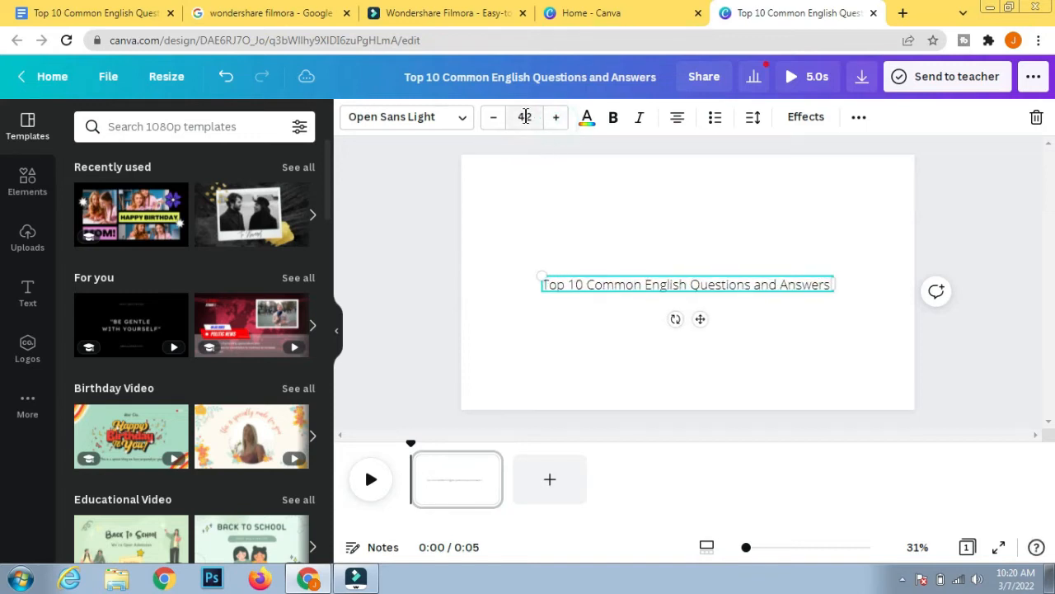
pyautogui.click(525, 116)
pyautogui.write('60')
pyautogui.press('Return')
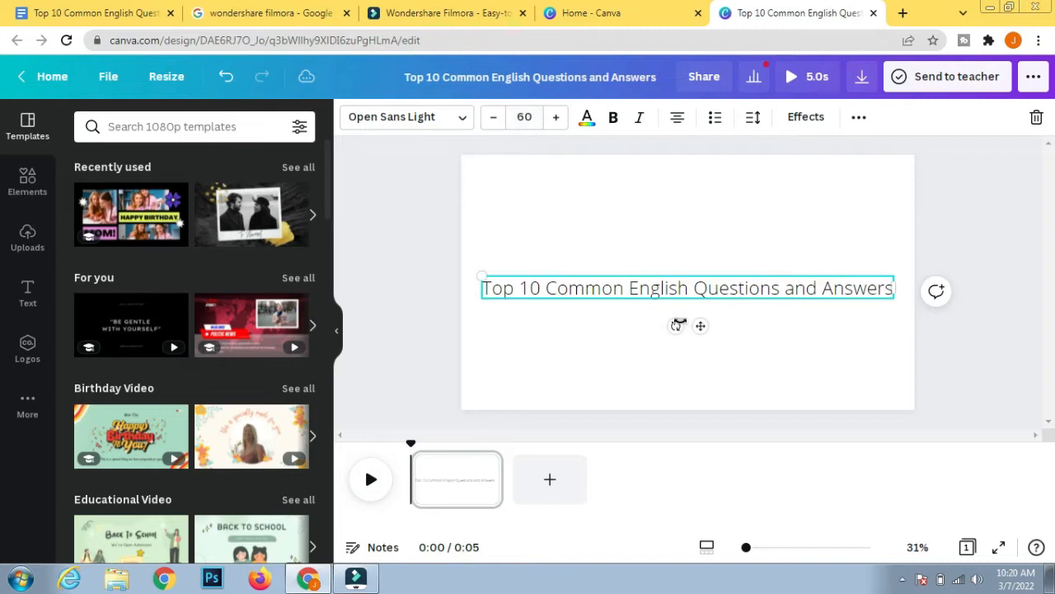
# Move the title slightly up, keeping it horizontally centred with its lower edge on the page's horizontal centre line.
pyautogui.click(681, 240)
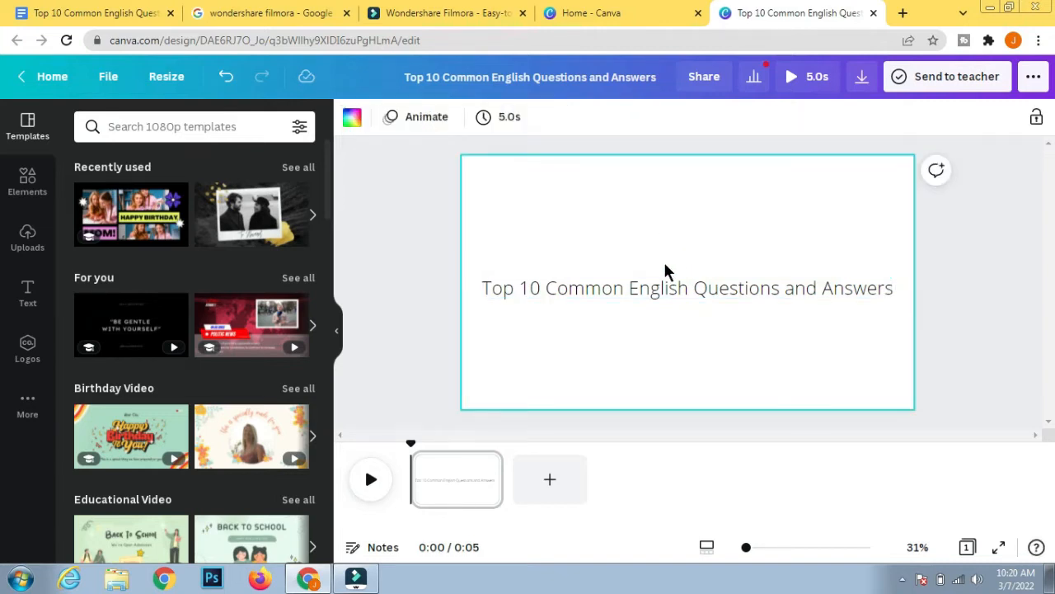
pyautogui.moveTo(650, 278); pyautogui.dragTo(652, 270)
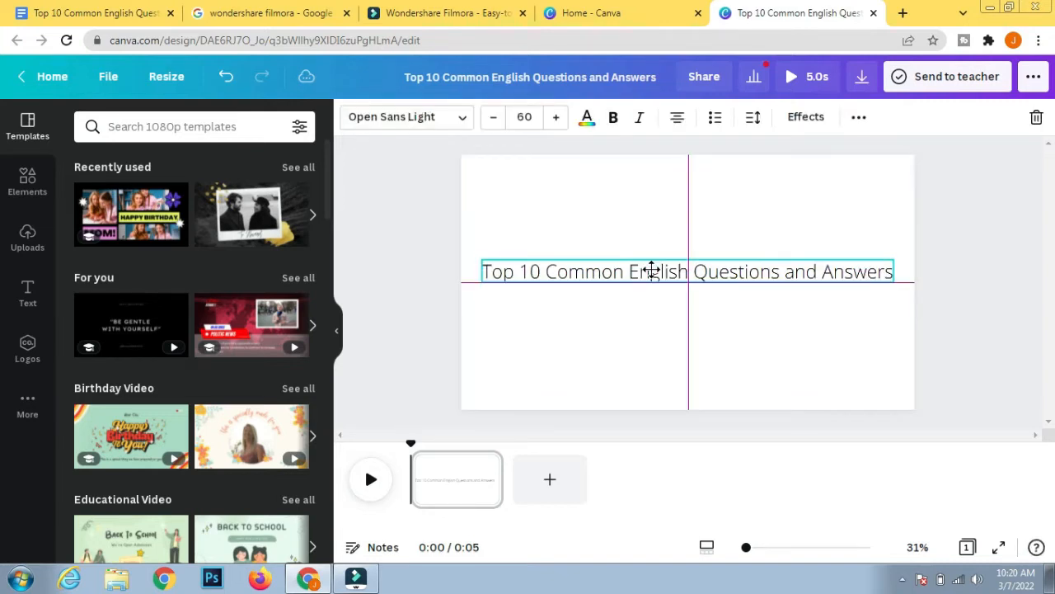
pyautogui.click(761, 199)
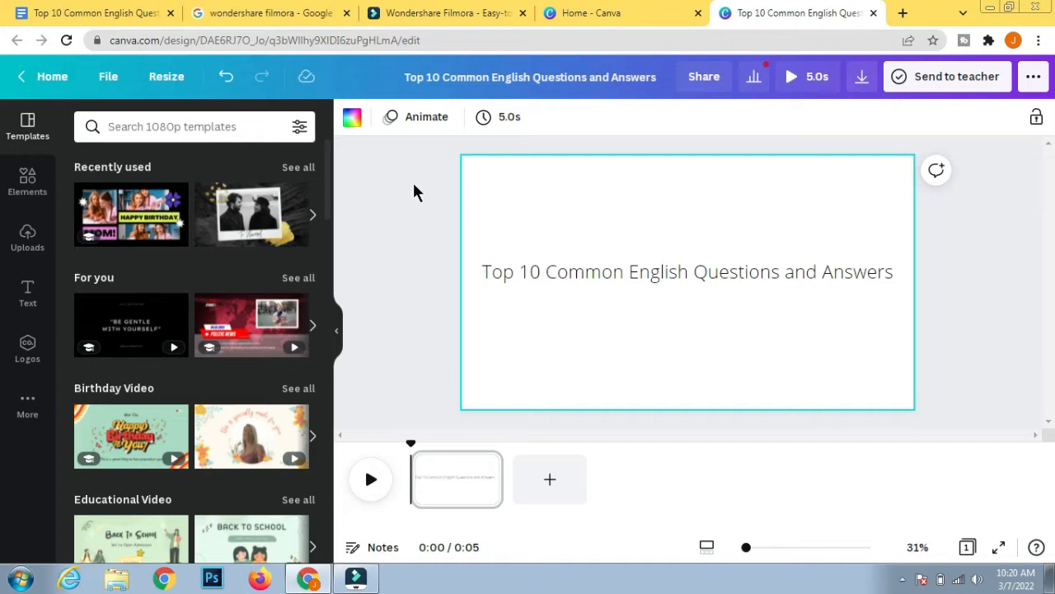
# Change the video page's background colour to black.
pyautogui.click(352, 120)
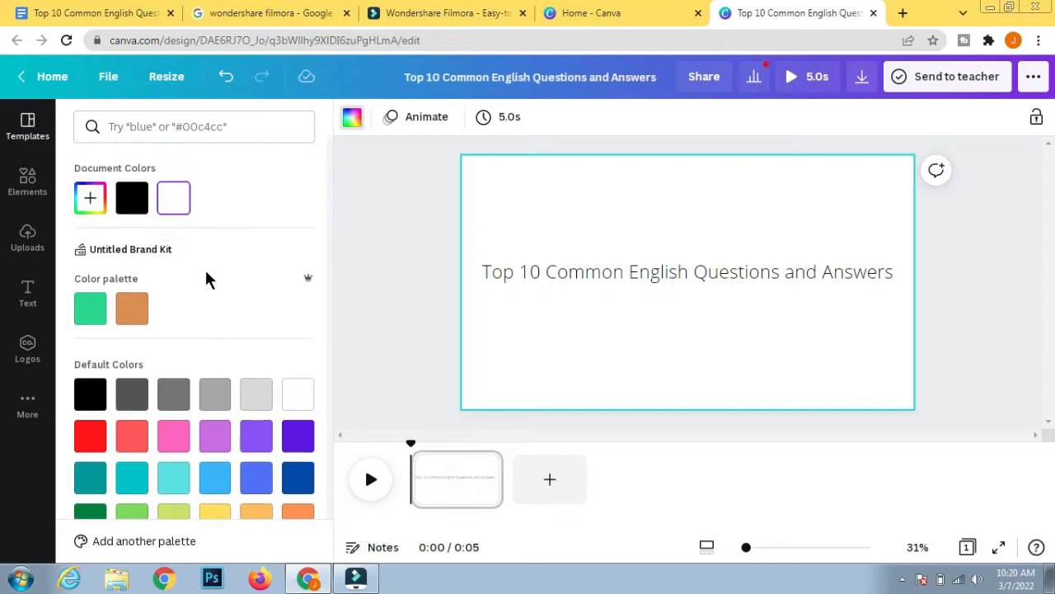
pyautogui.click(131, 208)
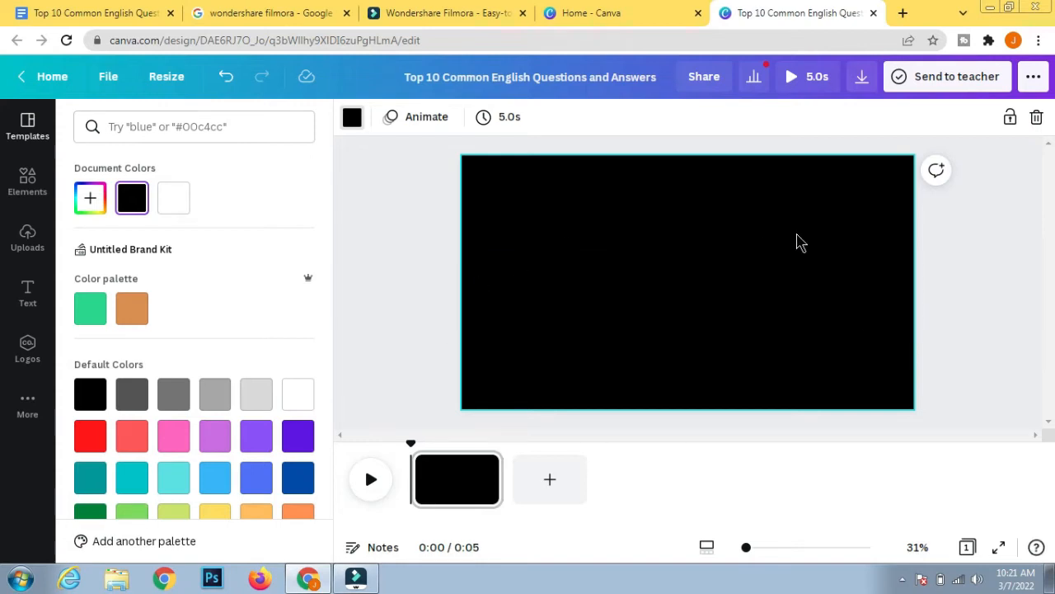
# Change the title text's colour to white so it contrasts with the black page.
pyautogui.press('t')
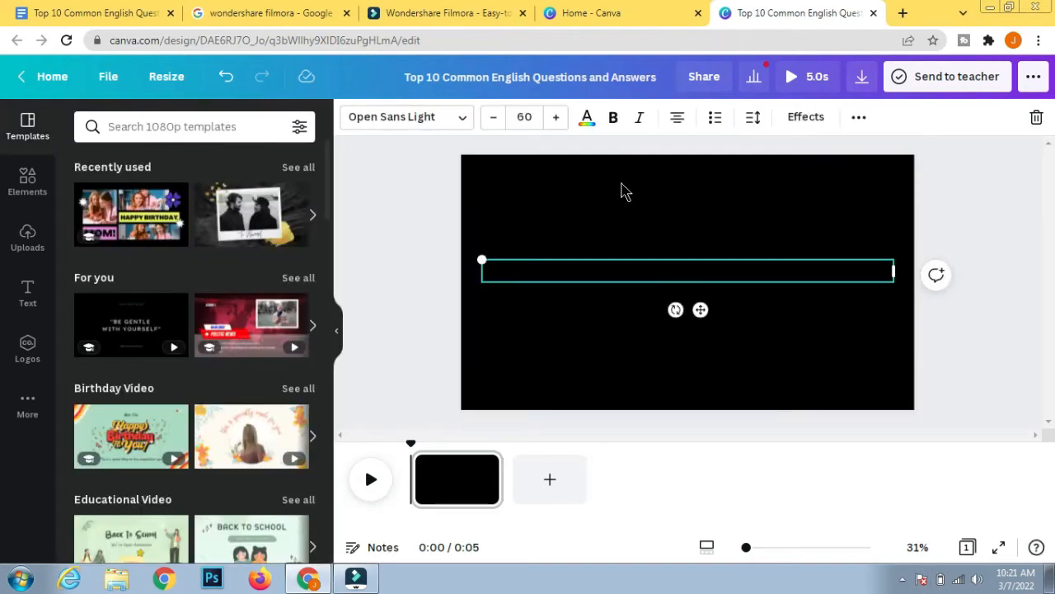
pyautogui.click(587, 118)
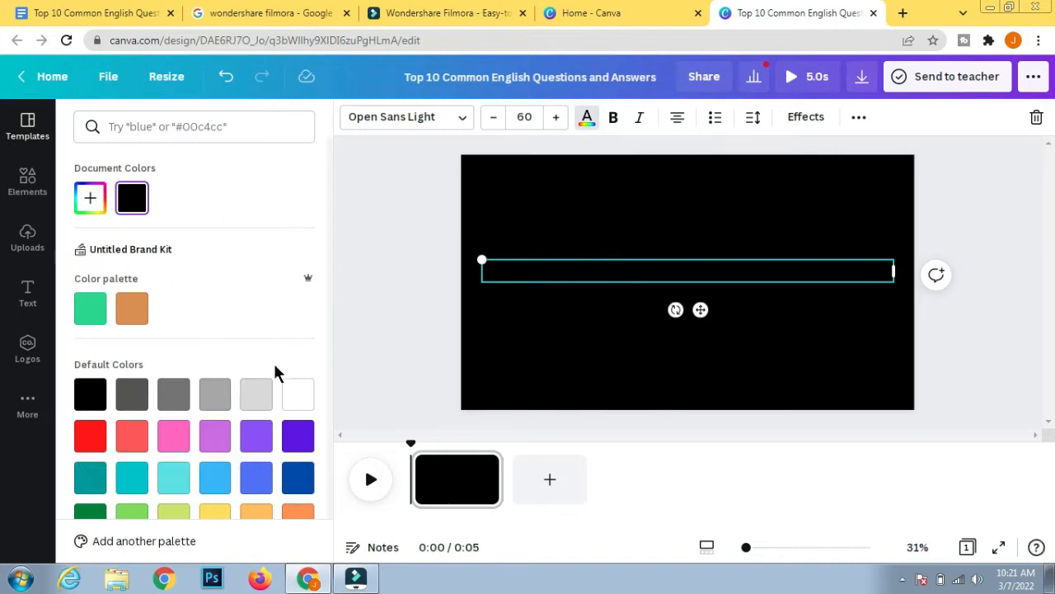
pyautogui.click(298, 394)
pyautogui.press('Escape')
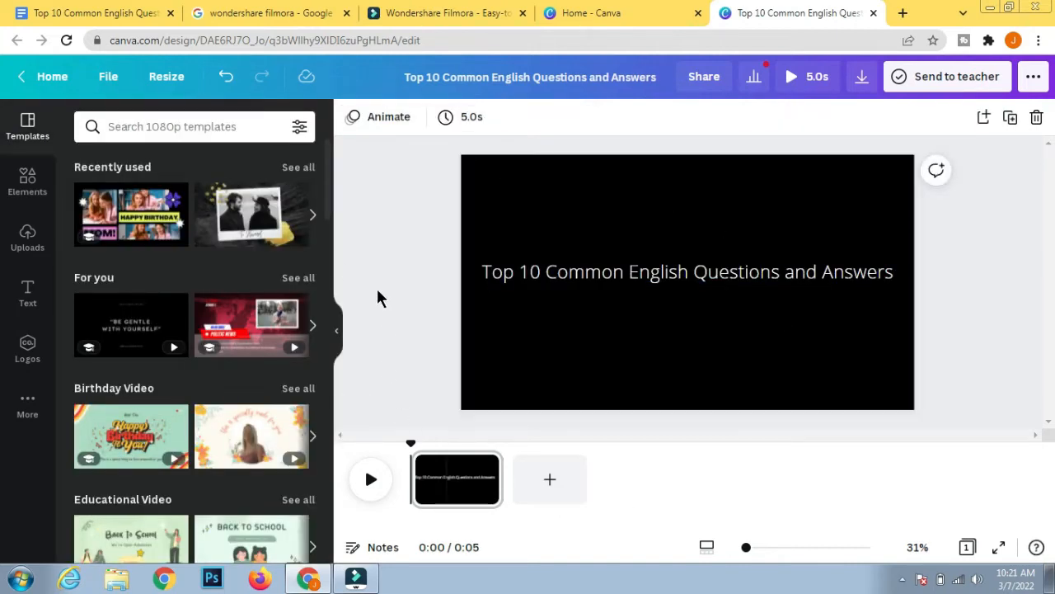
pyautogui.click(558, 216)
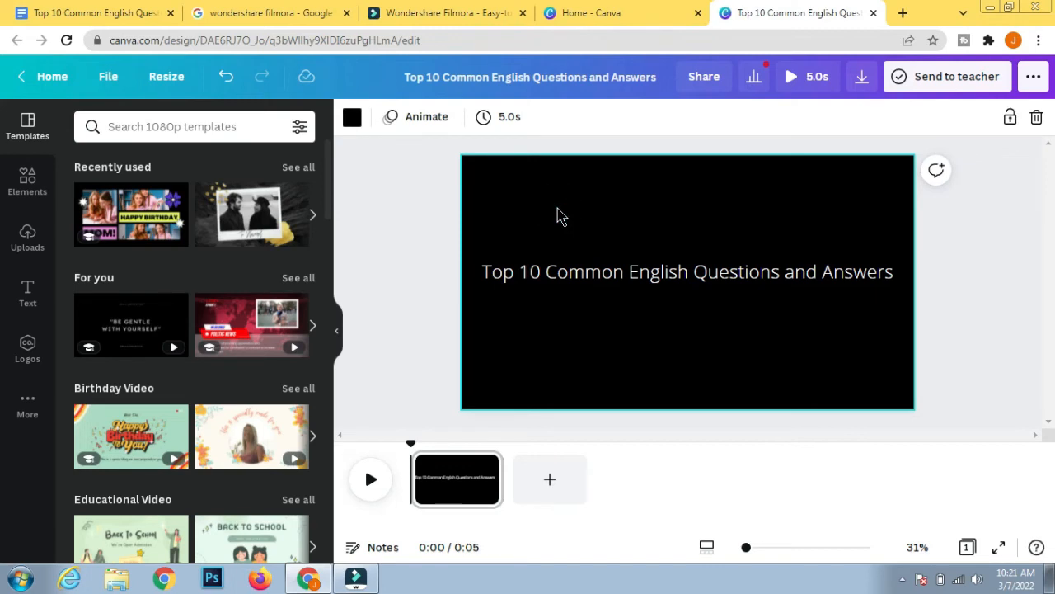
pyautogui.click(386, 214)
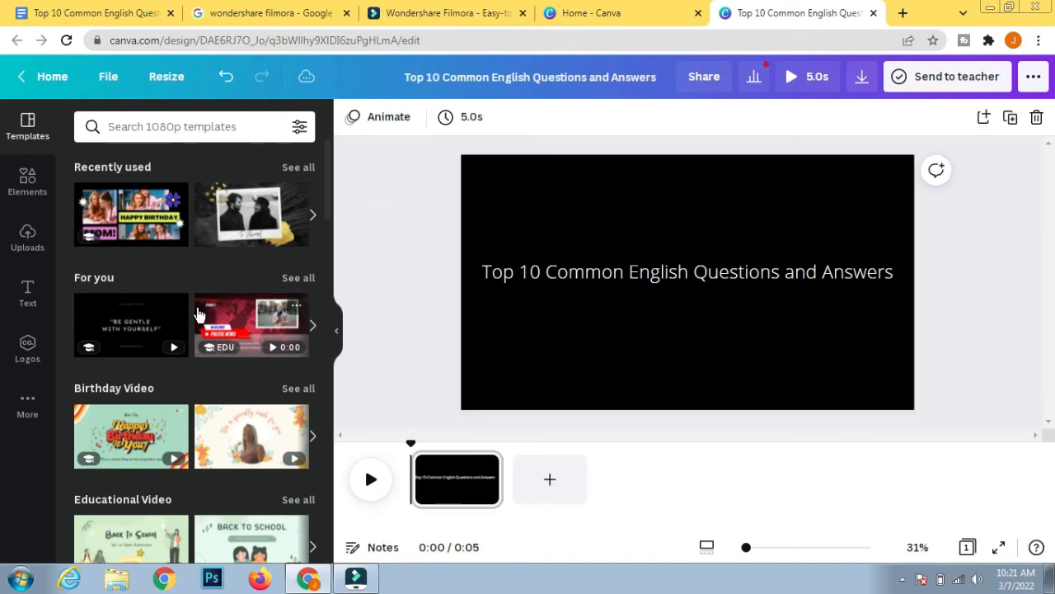
# Replace the current page with the "Happy Birthday To You!" page from the "Retro Birthday Greeting Slideshow Video" template.
pyautogui.scroll(-5, 198, 315)
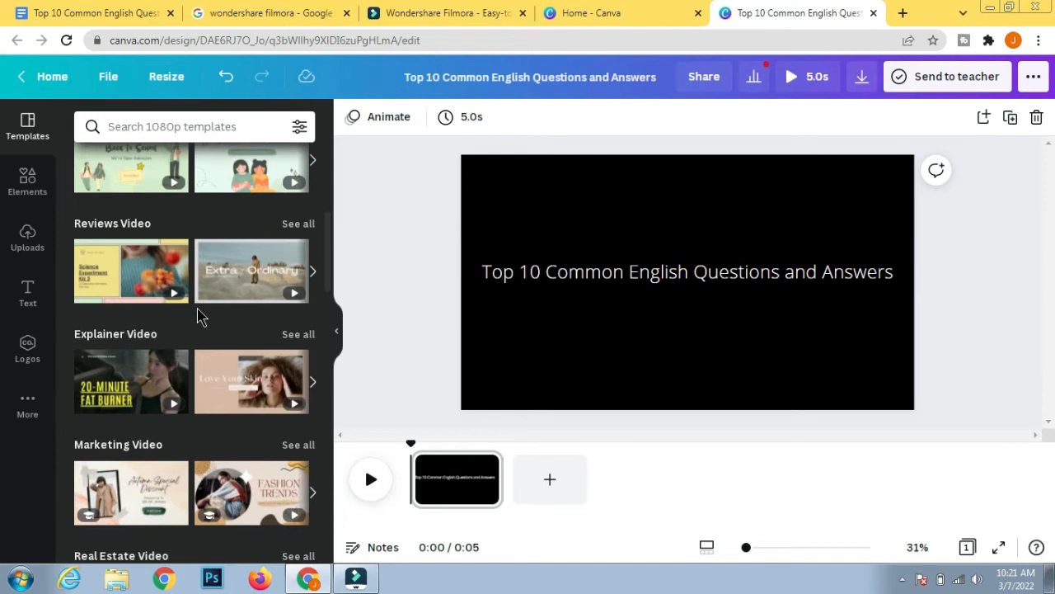
pyautogui.scroll(-2, 198, 315)
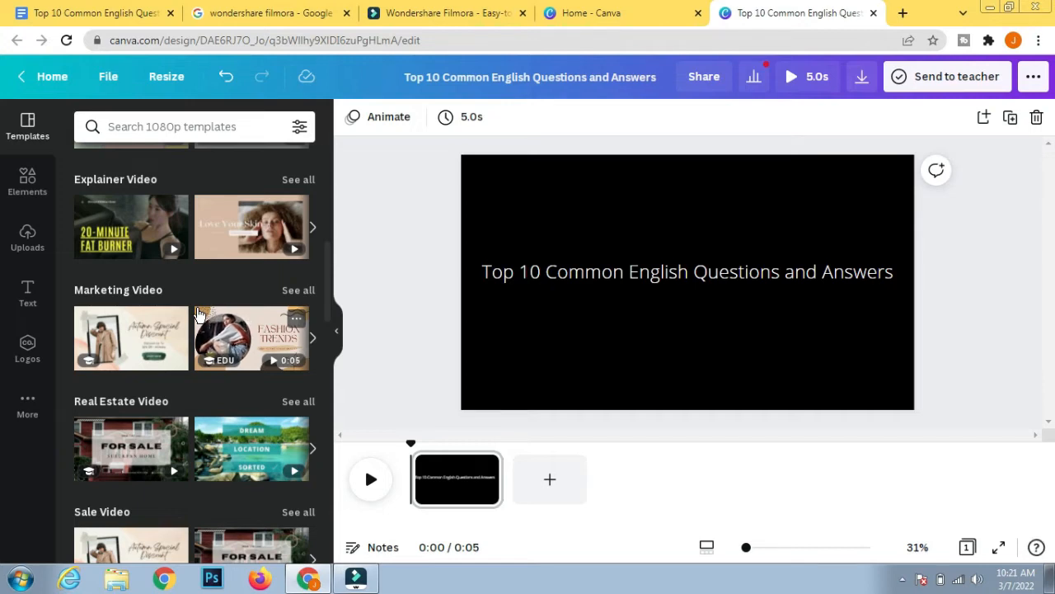
pyautogui.scroll(-2, 198, 315)
pyautogui.scroll(-2, 198, 315)
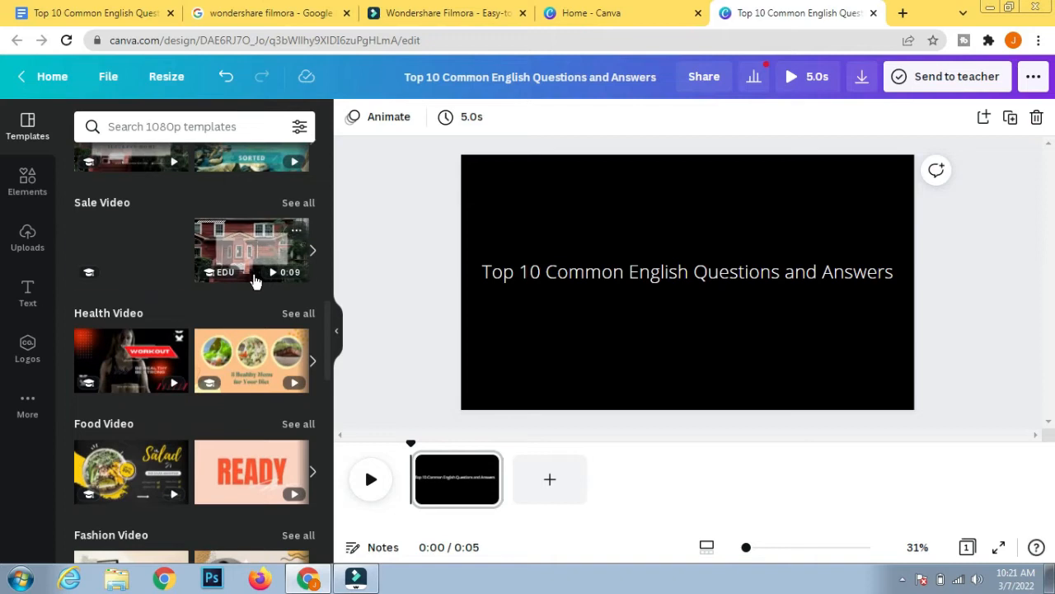
pyautogui.scroll(-2, 255, 281)
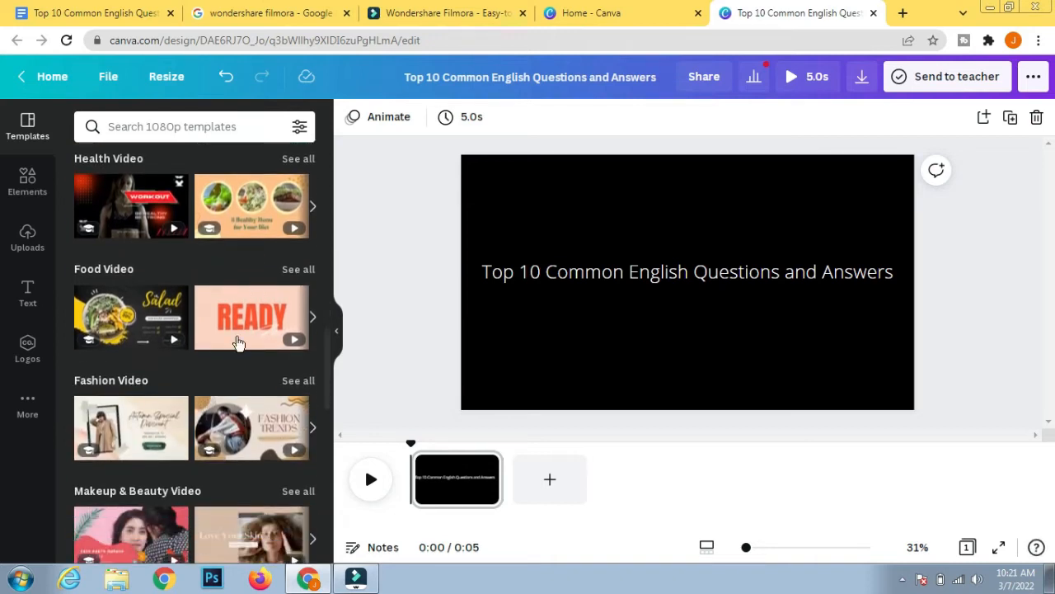
pyautogui.scroll(-2, 247, 297)
pyautogui.scroll(-5, 245, 323)
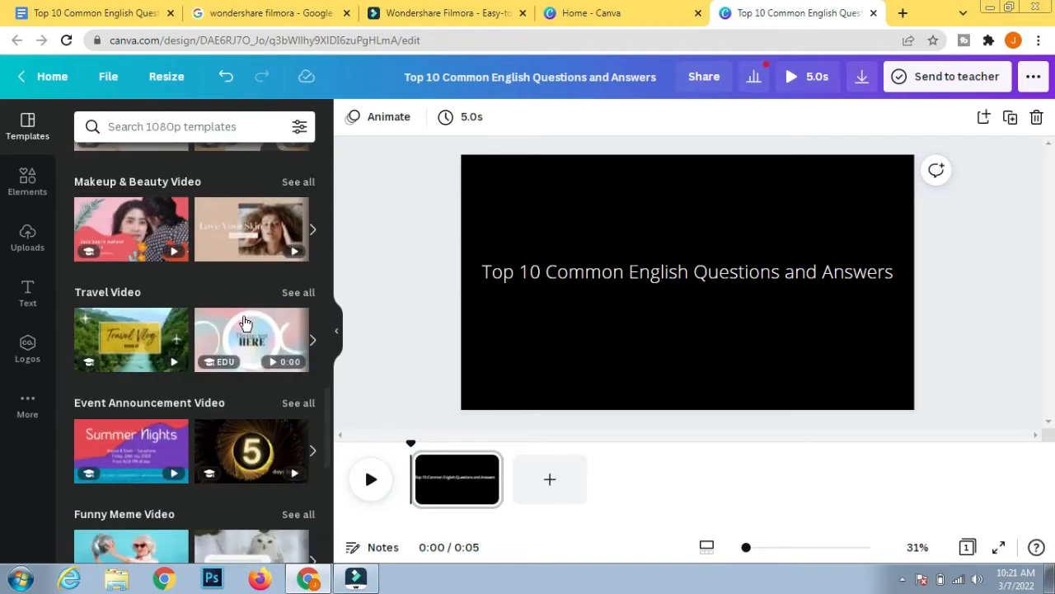
pyautogui.scroll(-5, 245, 323)
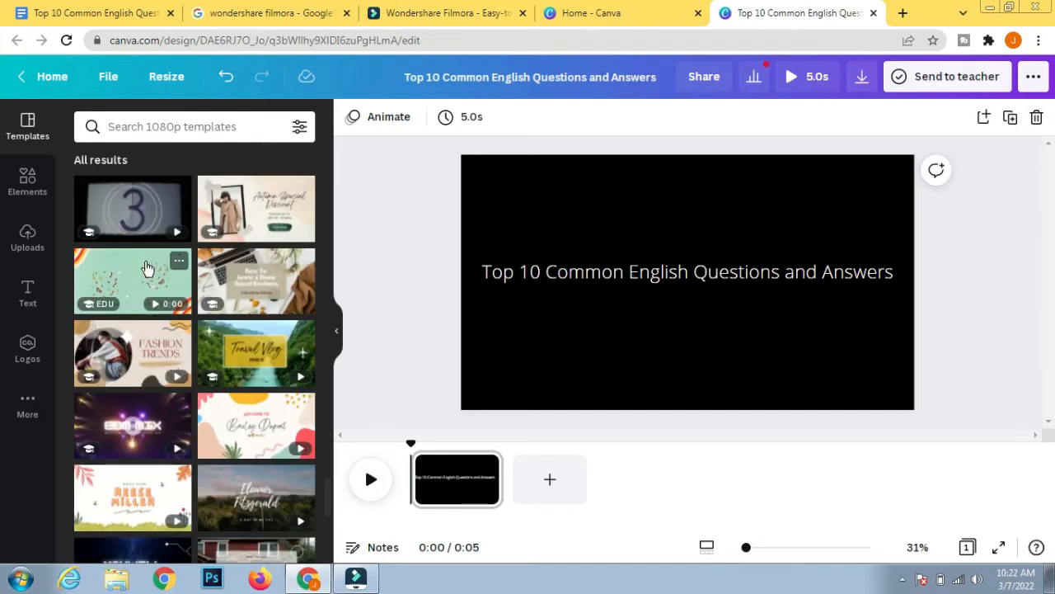
pyautogui.click(134, 280)
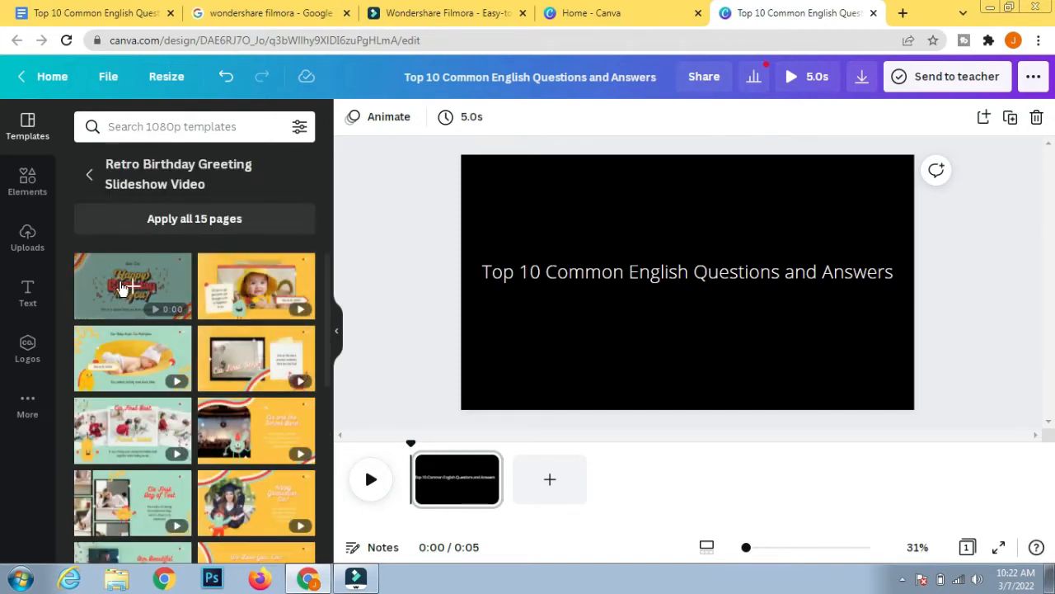
pyautogui.click(125, 286)
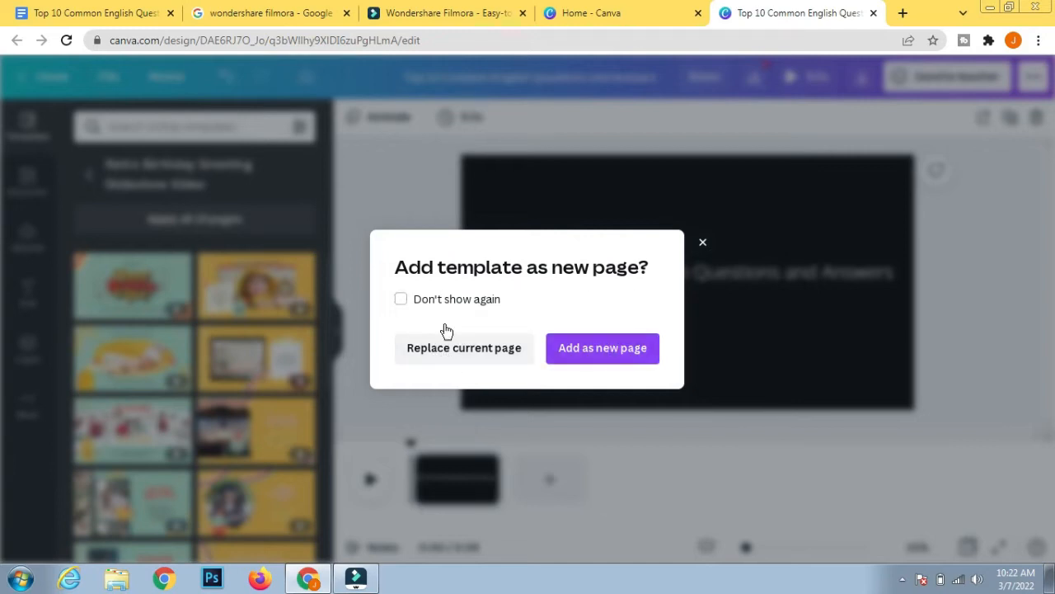
pyautogui.click(473, 351)
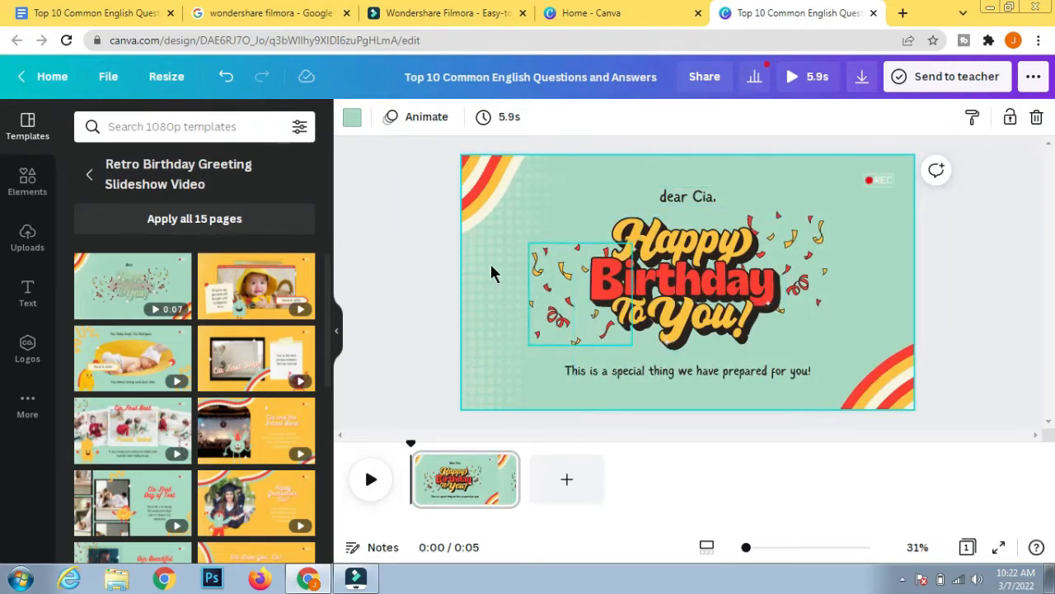
pyautogui.click(1020, 230)
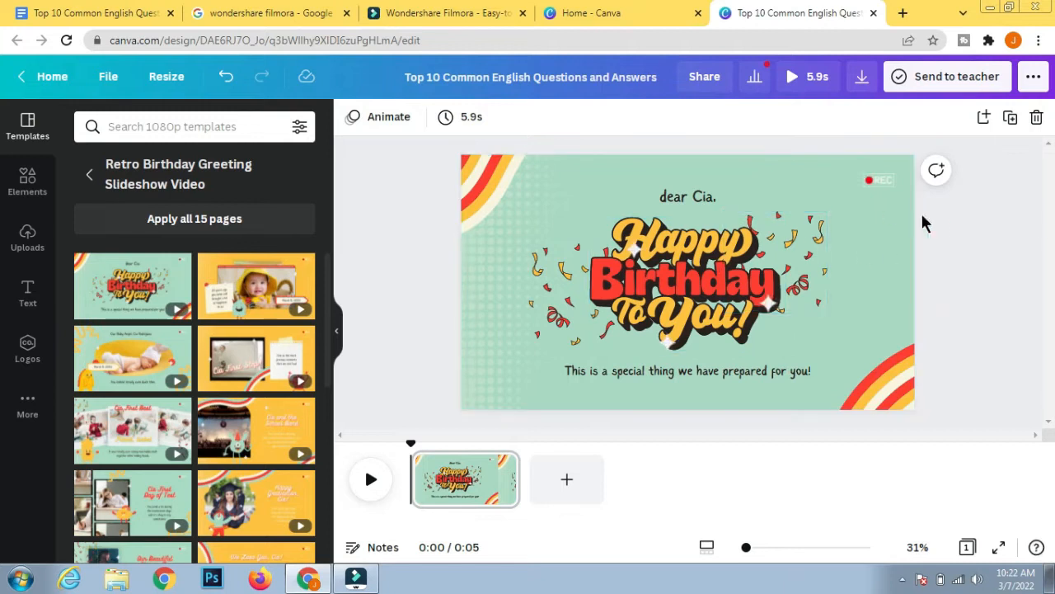
# Replace the "Happy Birthday To You!" graphic with the words "Top 10 Common" copied from the title in the Google Docs document.
pyautogui.click(725, 259)
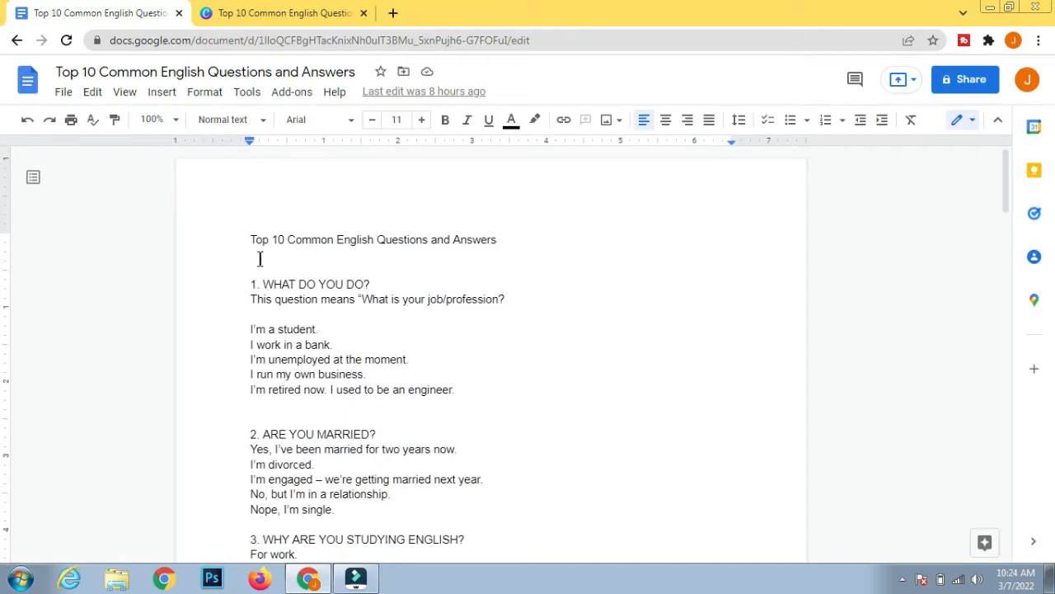
pyautogui.moveTo(240, 240); pyautogui.dragTo(329, 239)
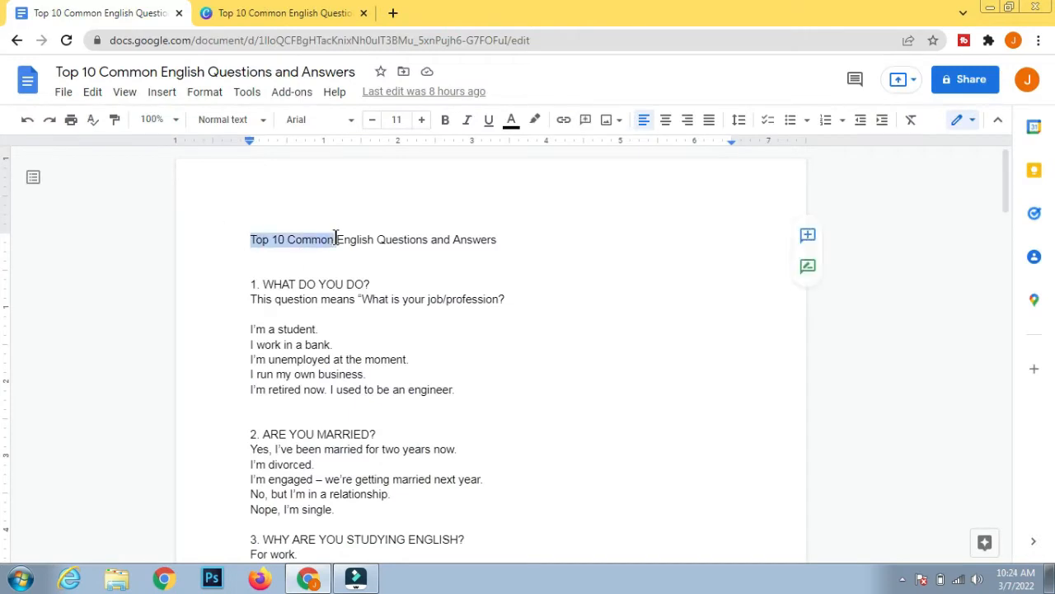
pyautogui.click(272, 13)
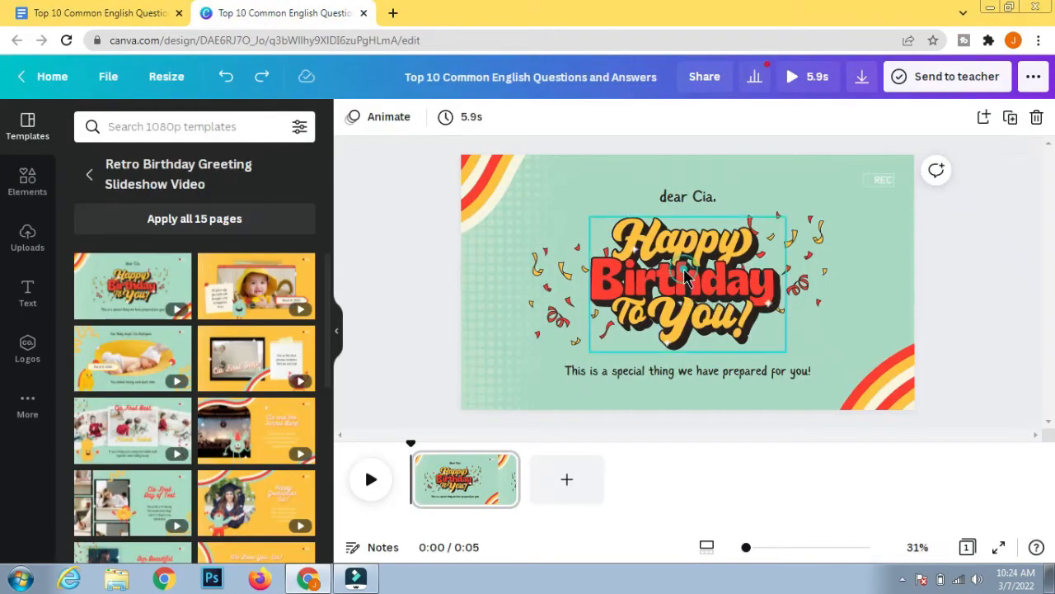
pyautogui.click(689, 278)
pyautogui.press('Delete')
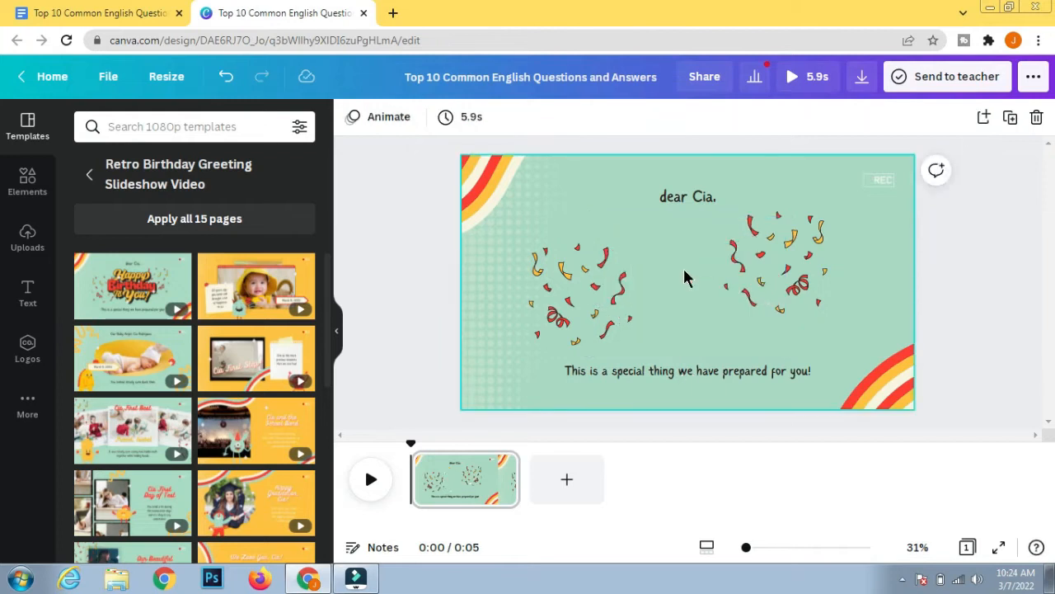
pyautogui.hotkey('ctrl', 'v')
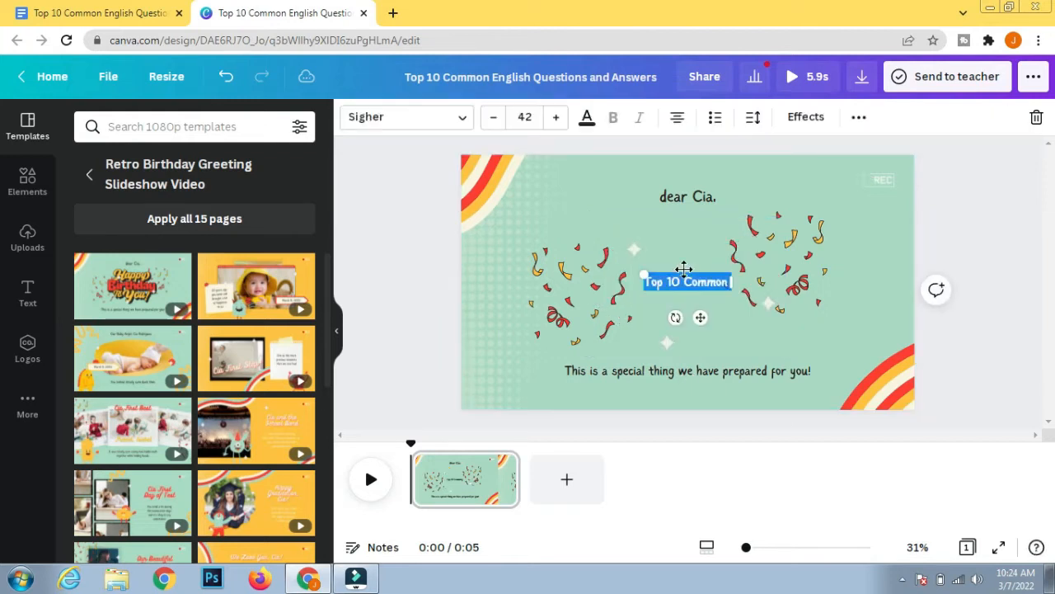
pyautogui.click(651, 231)
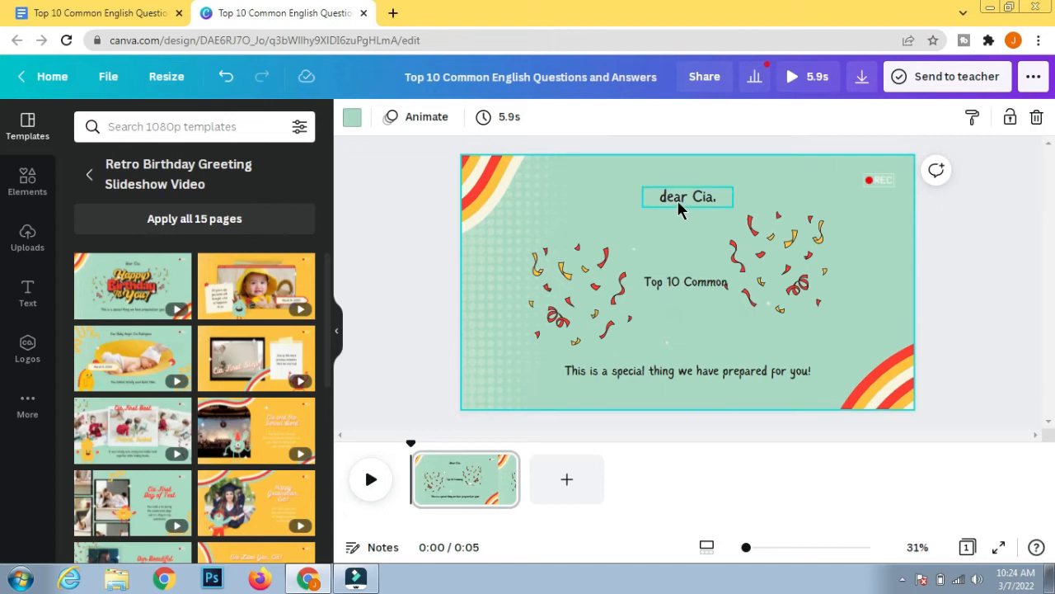
# Delete the template's greeting line, then move "Top 10 Common" to the page's top centre and enlarge its font.
pyautogui.click(678, 200)
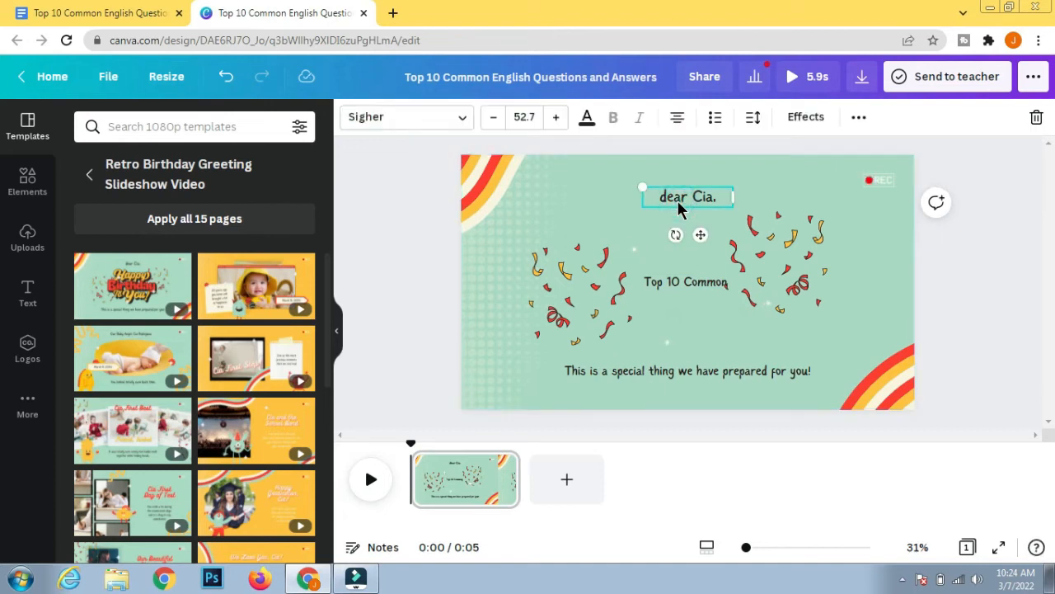
pyautogui.press('Delete')
pyautogui.click(671, 281)
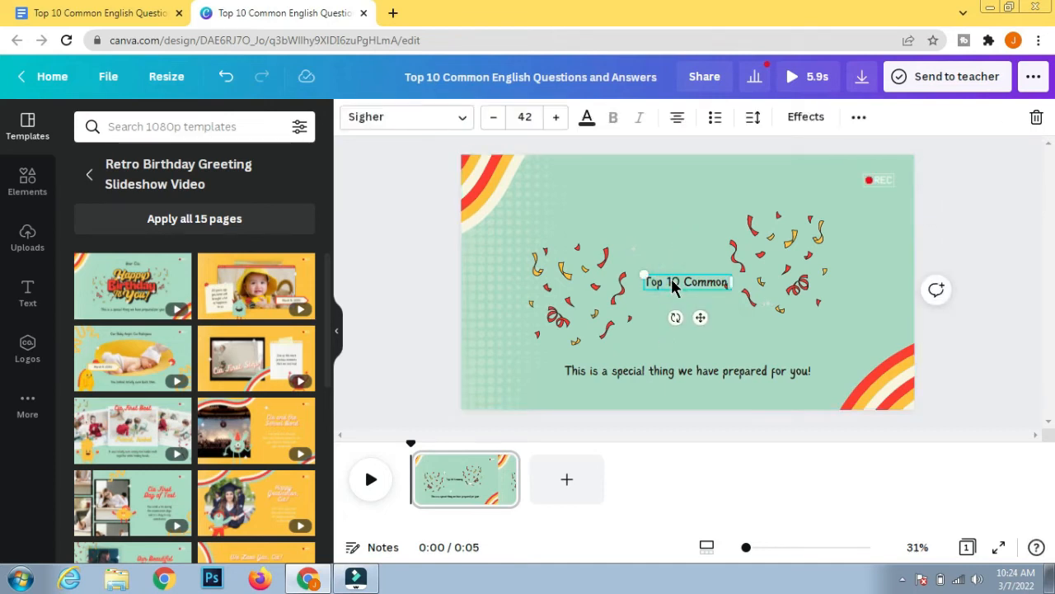
pyautogui.moveTo(672, 281); pyautogui.dragTo(677, 180)
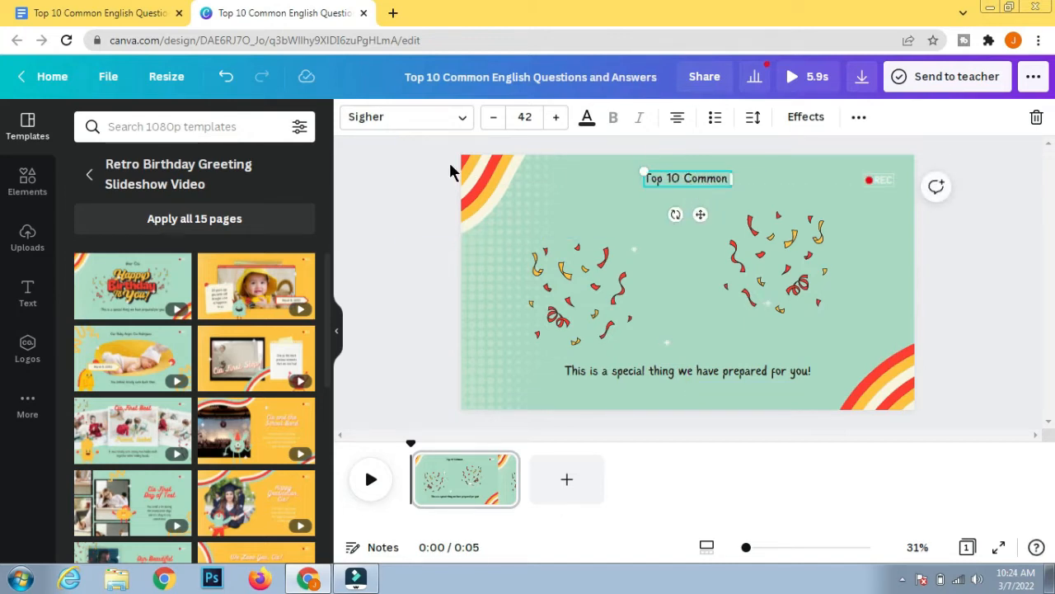
pyautogui.click(556, 117)
pyautogui.click(636, 349)
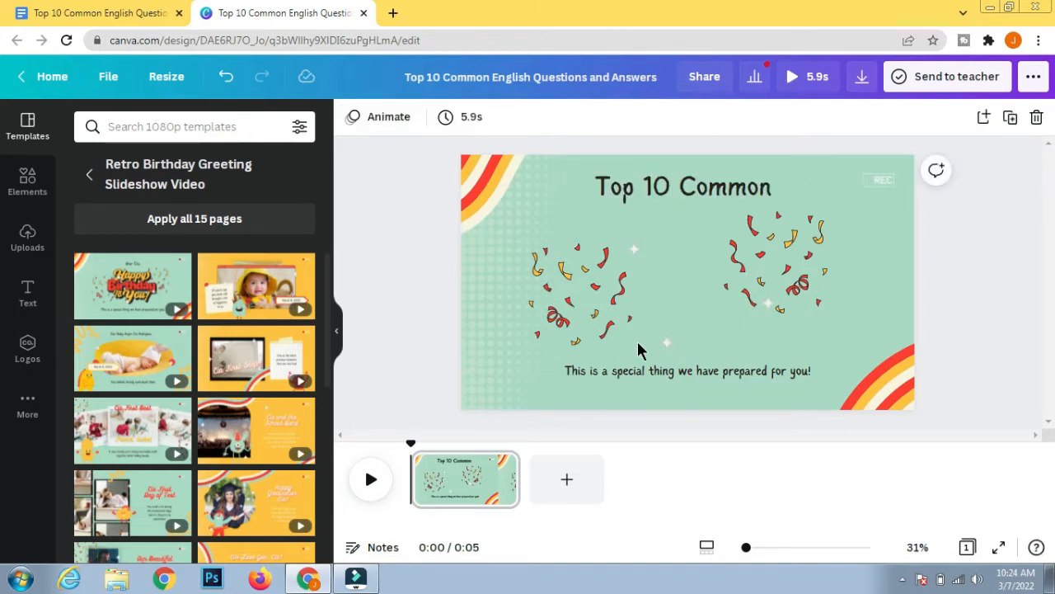
# Copy "English Questions and Answers" from the Google Docs title and paste it onto the Canva page.
pyautogui.click(99, 12)
pyautogui.click(370, 245)
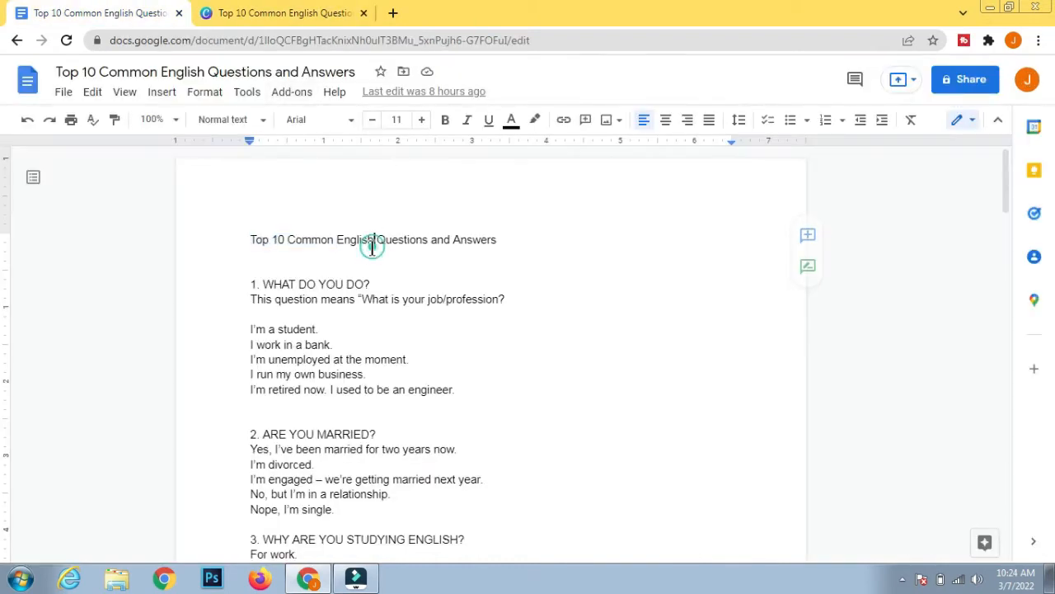
pyautogui.moveTo(336, 241); pyautogui.dragTo(498, 240)
pyautogui.hotkey('ctrl', 'c')
pyautogui.click(285, 12)
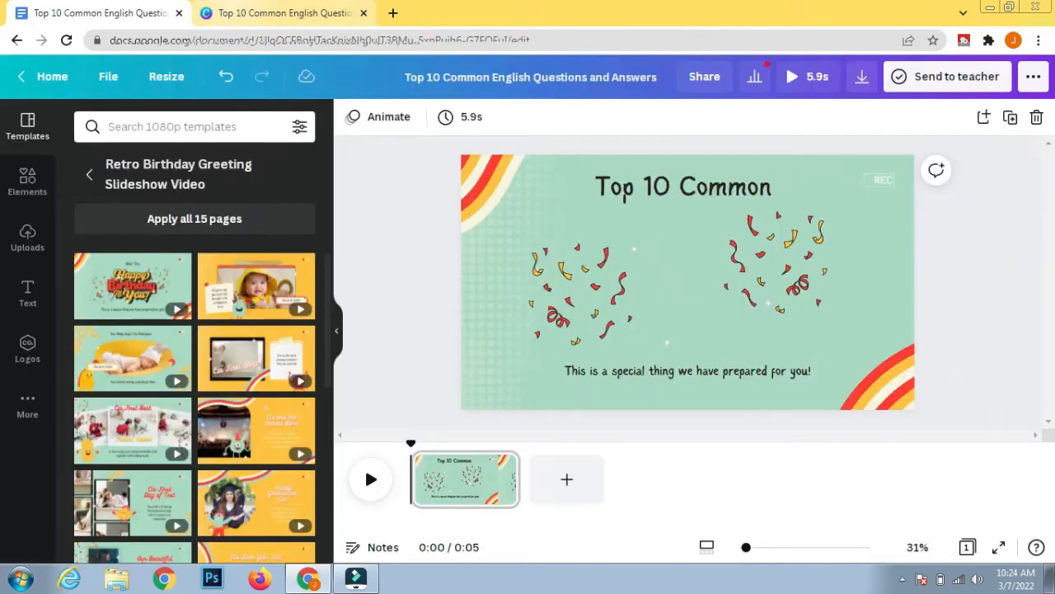
pyautogui.click(674, 281)
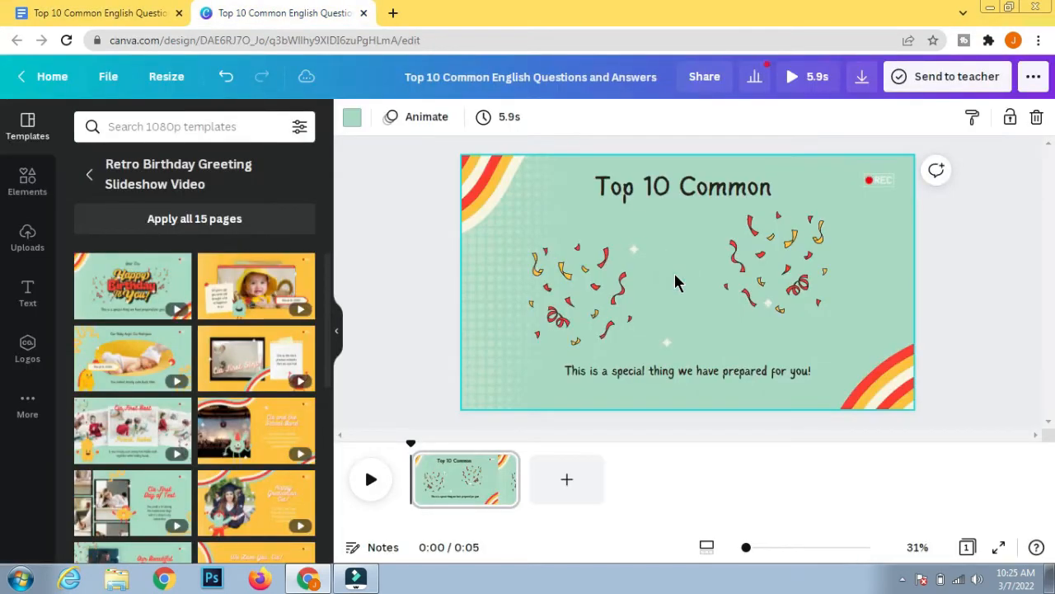
pyautogui.hotkey('ctrl', 'v')
# Set the font size of the "English Questions and Answers" text to 80.
pyautogui.click(526, 116)
pyautogui.click(526, 117)
pyautogui.write('80')
pyautogui.click(776, 302)
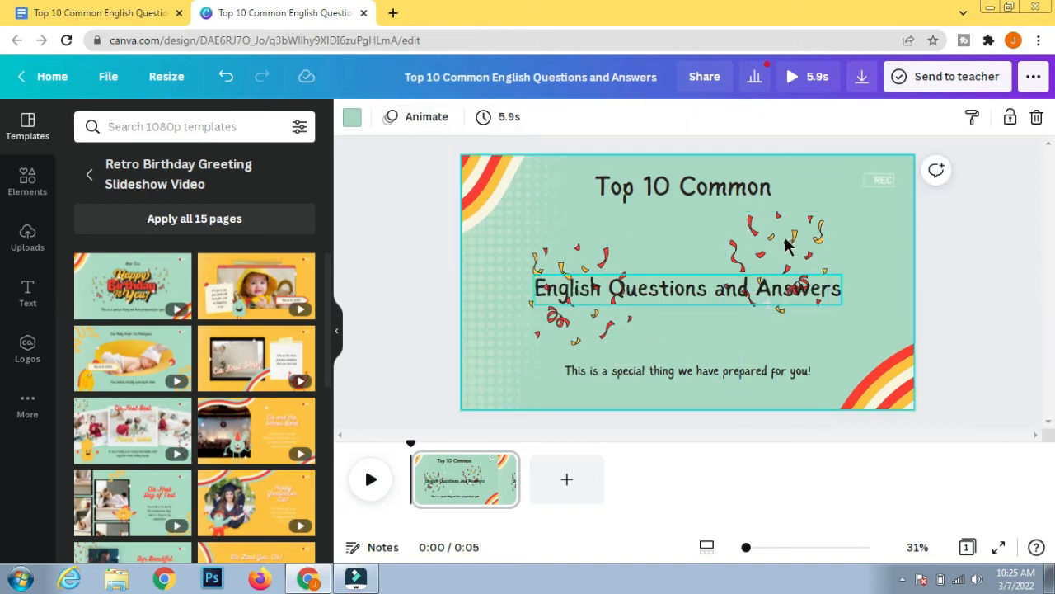
# Move the two confetti graphics to the page's lower-left and upper-right corners, and remove the REC graphic.
pyautogui.click(787, 243)
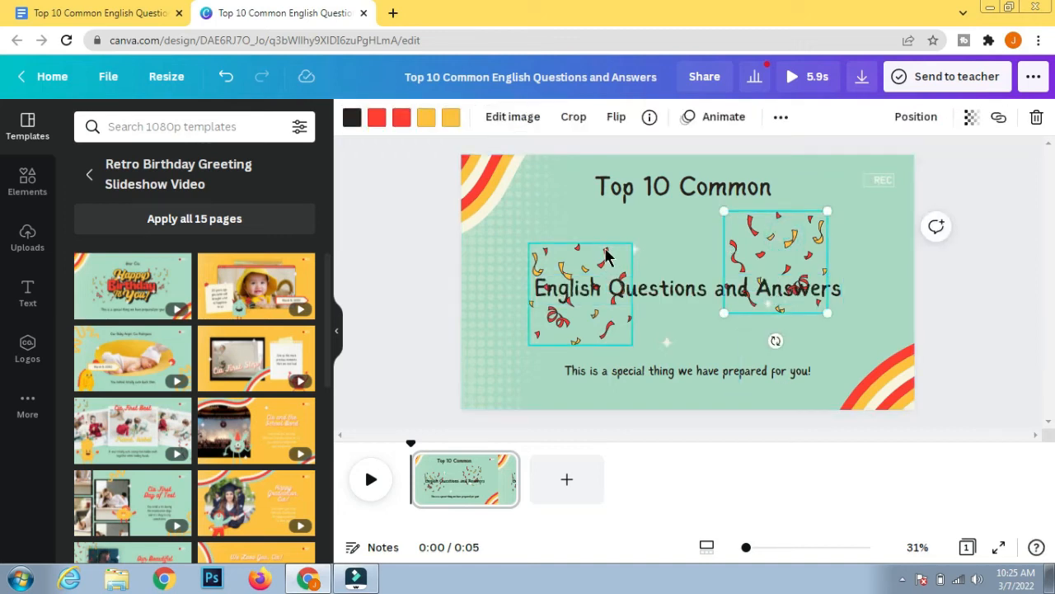
pyautogui.click(605, 252)
pyautogui.moveTo(588, 270); pyautogui.dragTo(482, 378)
pyautogui.moveTo(760, 239); pyautogui.dragTo(853, 271)
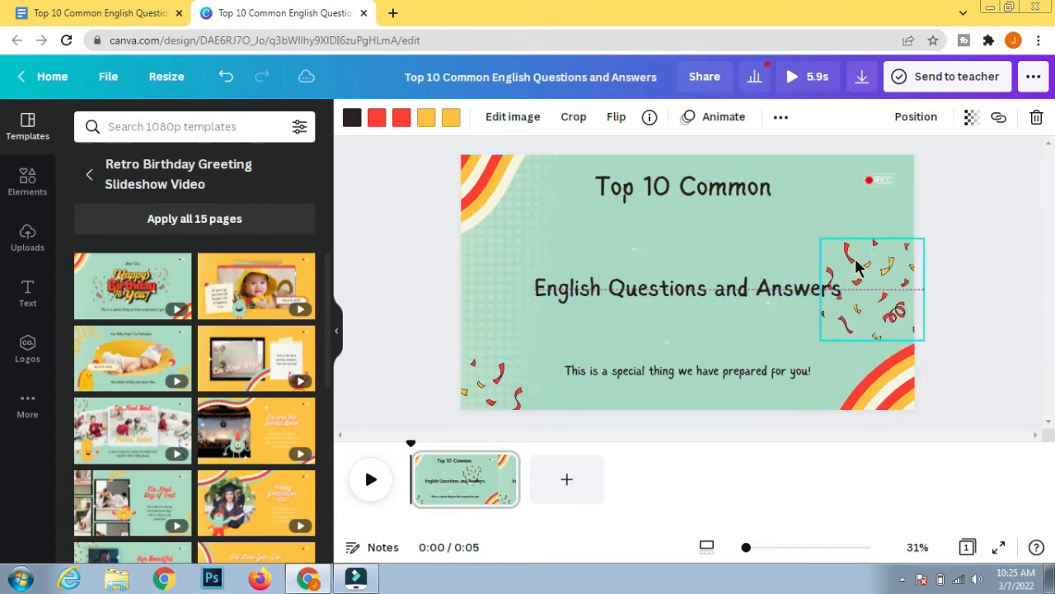
pyautogui.click(886, 183)
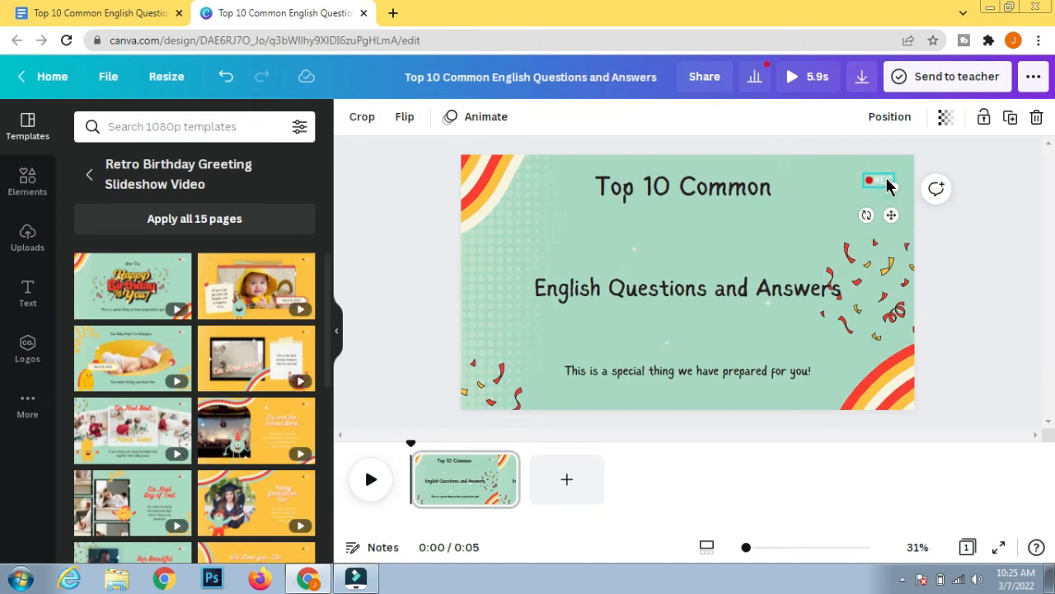
pyautogui.moveTo(877, 281); pyautogui.dragTo(895, 155)
pyautogui.click(709, 290)
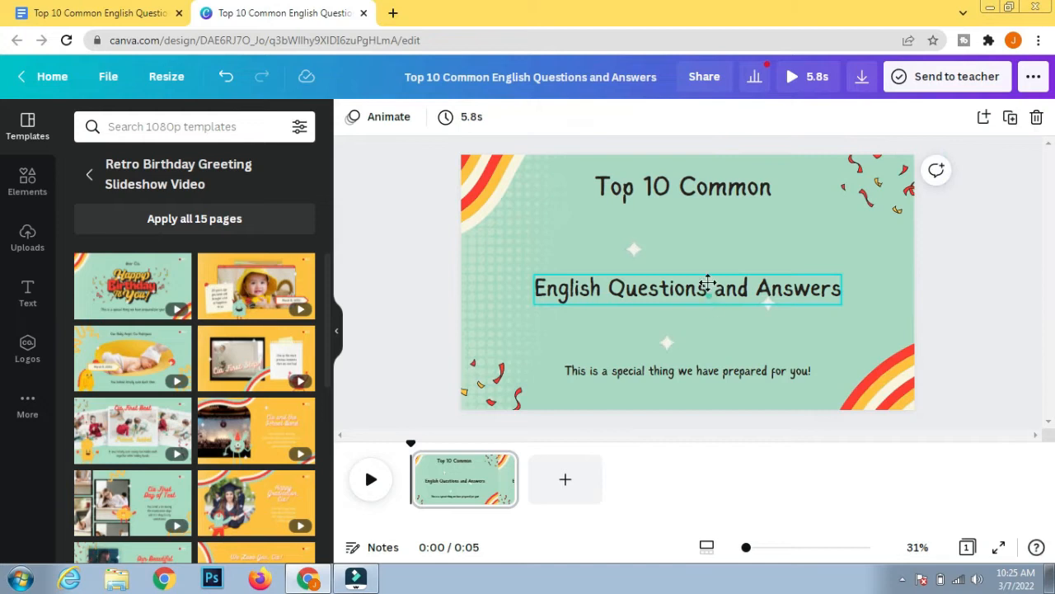
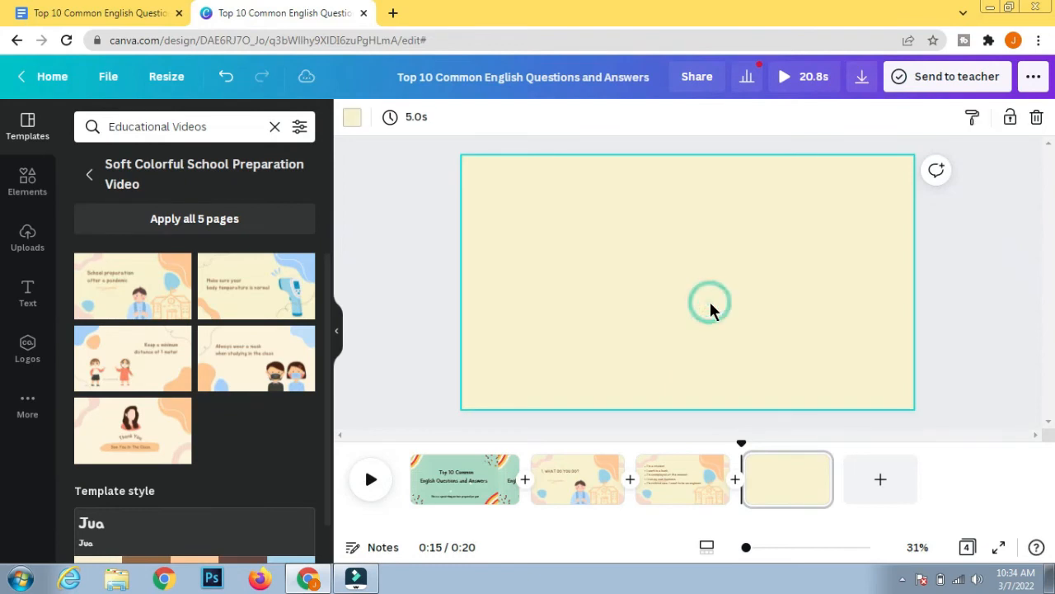
# Add the heading "2. ARE YOU MARRIED?" to the blank fourth page and move it to the page's top centre.
pyautogui.write('2. ARE YOU MARRIED?')
pyautogui.click(1014, 318)
pyautogui.moveTo(731, 283); pyautogui.dragTo(730, 202)
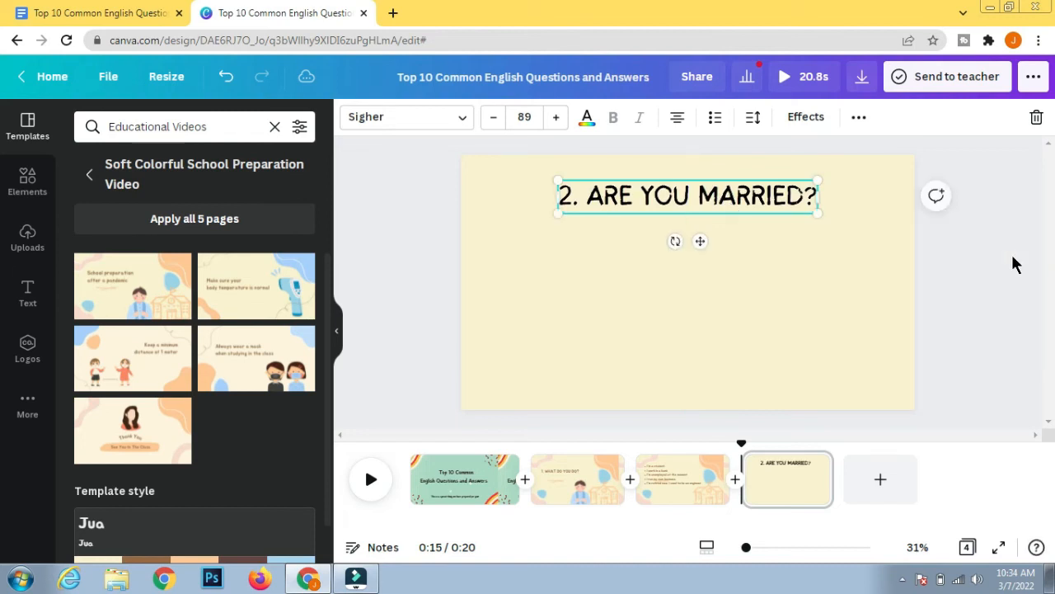
# Copy the word "MARRIED" from the page heading and search the elements library for it.
pyautogui.click(1011, 255)
pyautogui.click(411, 296)
pyautogui.click(30, 187)
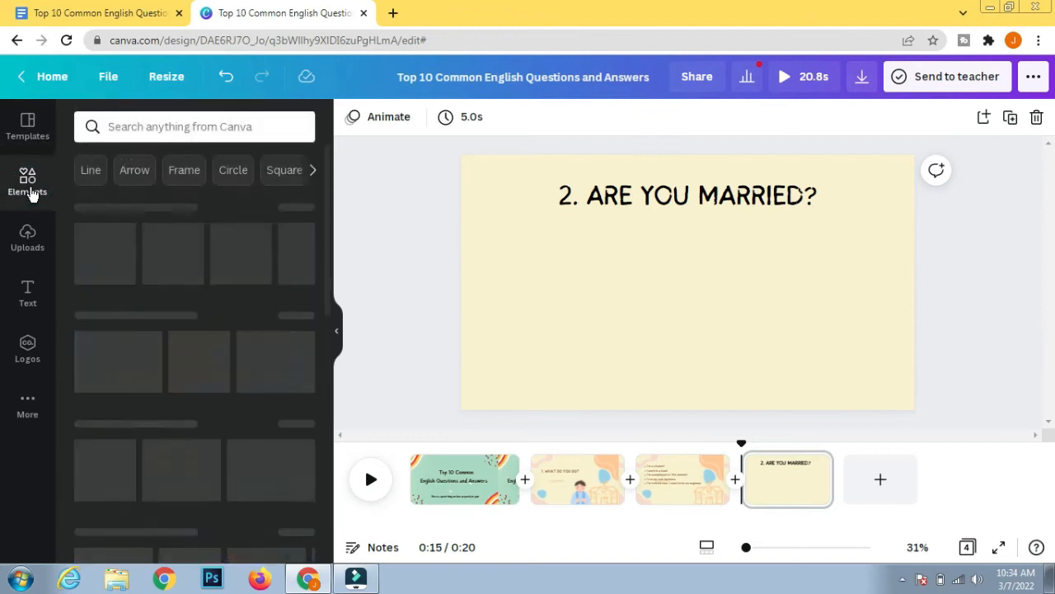
pyautogui.doubleClick(732, 191)
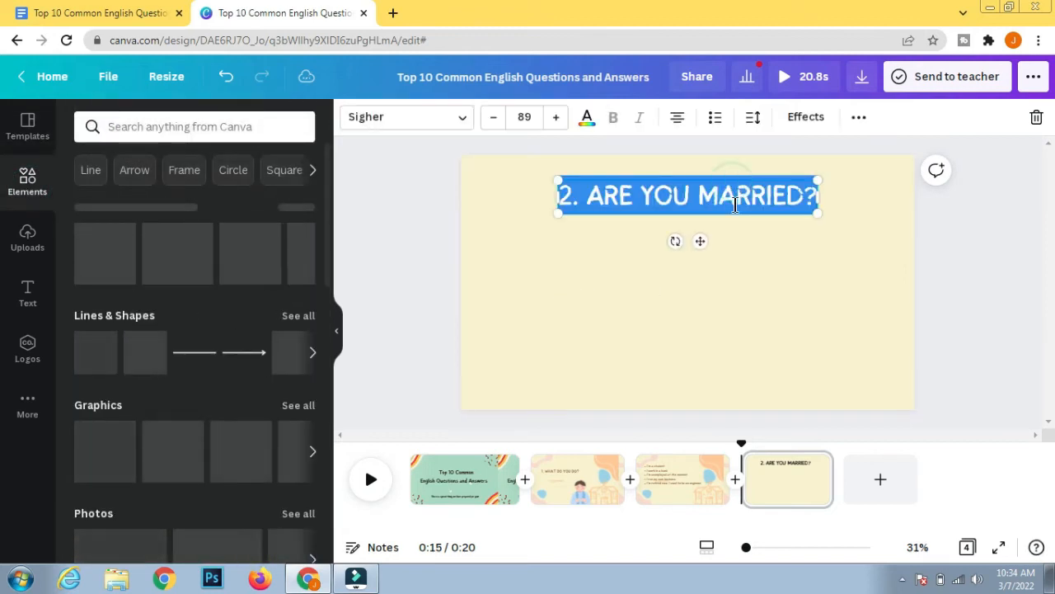
pyautogui.click(734, 198)
pyautogui.moveTo(698, 195); pyautogui.dragTo(803, 200)
pyautogui.hotkey('ctrl', 'c')
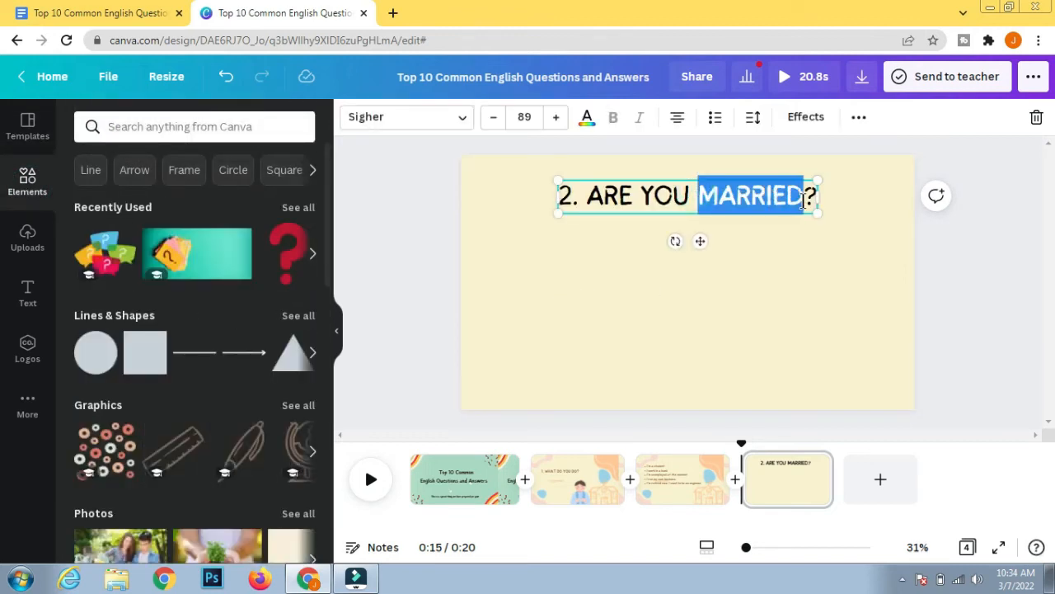
pyautogui.click(160, 115)
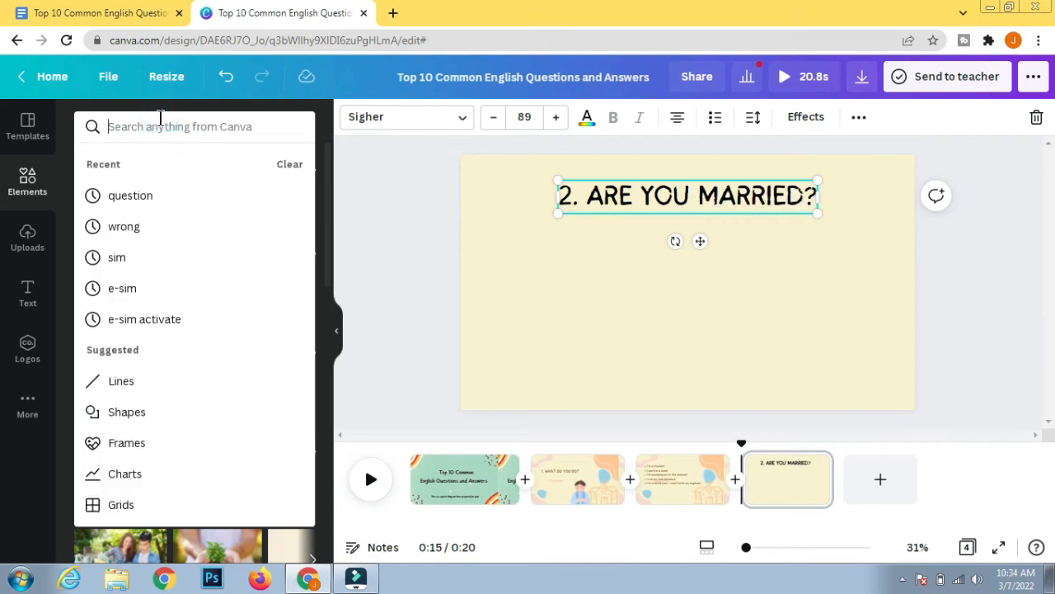
pyautogui.hotkey('ctrl', 'v')
pyautogui.press('Return')
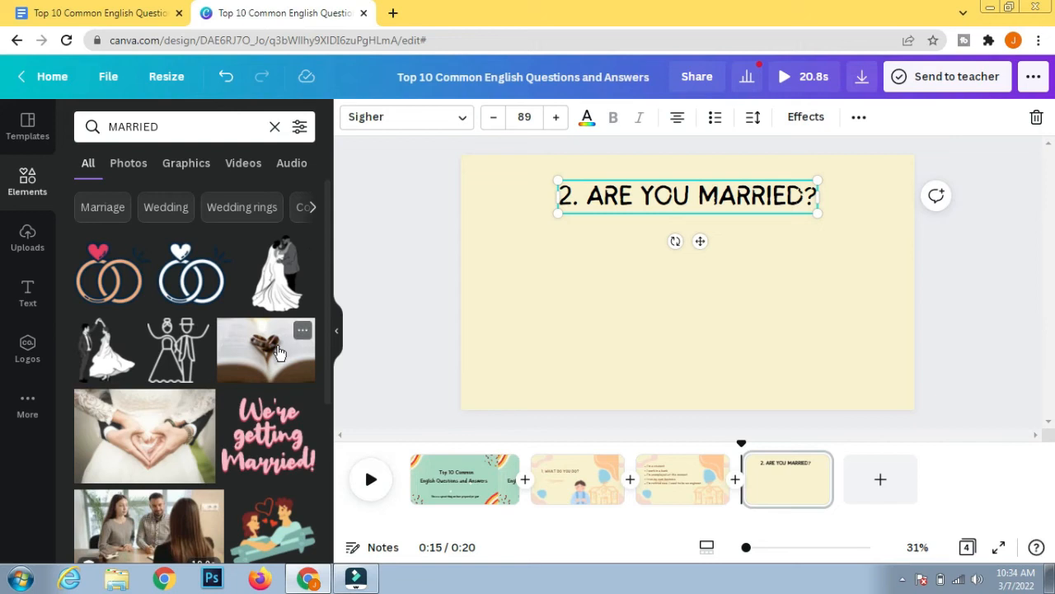
# Filter the "MARRIED" results to videos and add the 19-second clip of a couple sitting across a desk from a woman.
pyautogui.scroll(-1, 237, 389)
pyautogui.scroll(-6, 237, 389)
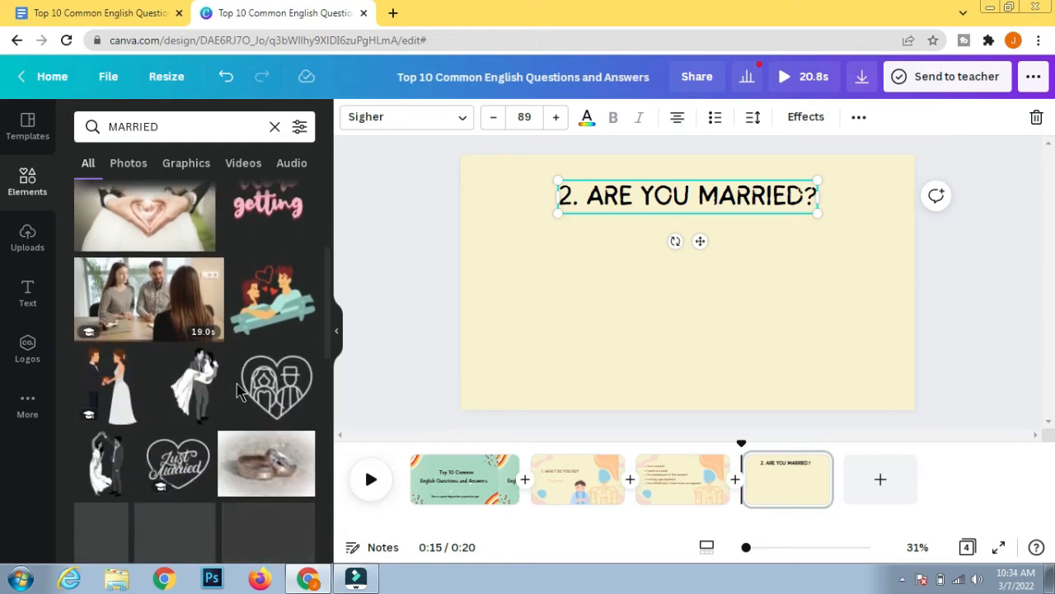
pyautogui.scroll(7, 236, 389)
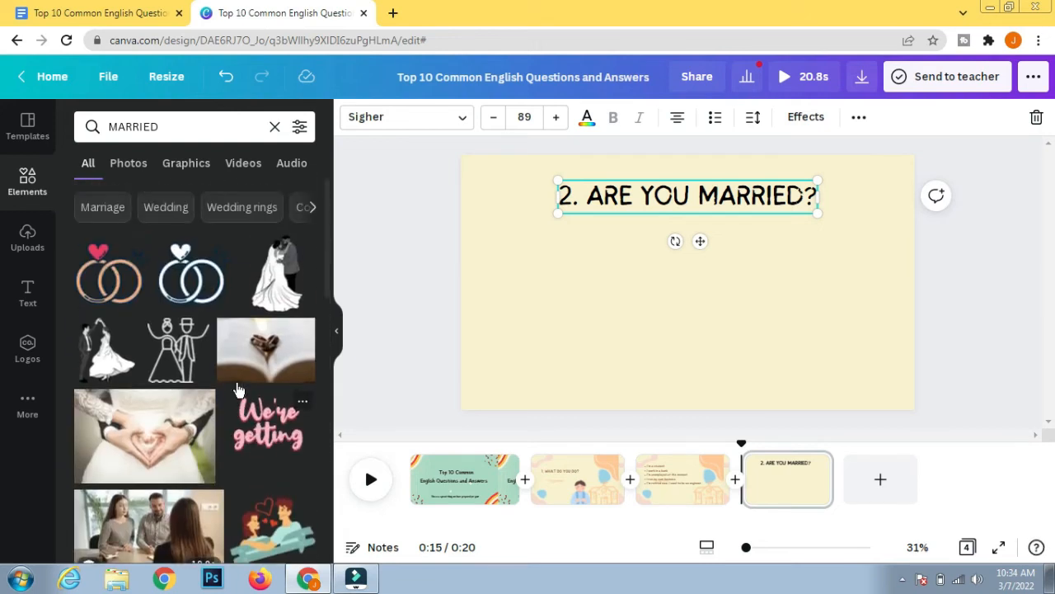
pyautogui.click(243, 163)
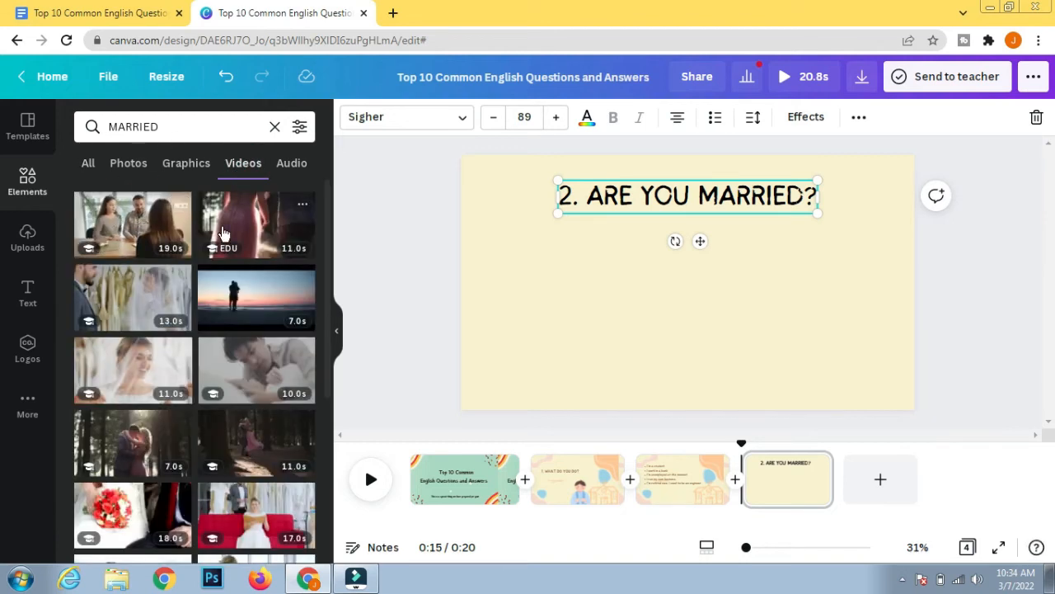
pyautogui.scroll(-10, 156, 381)
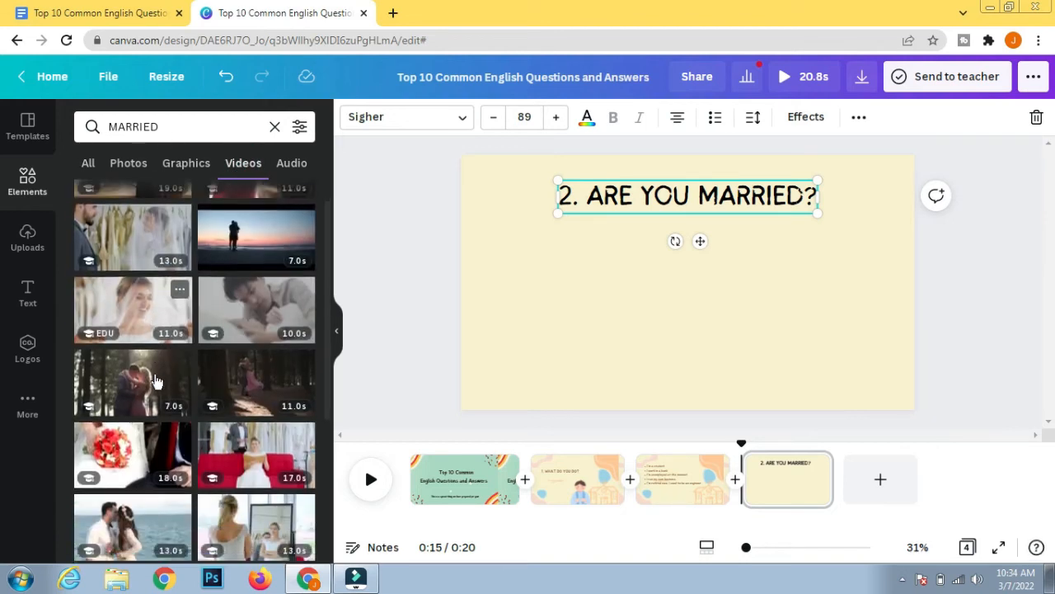
pyautogui.scroll(3, 155, 378)
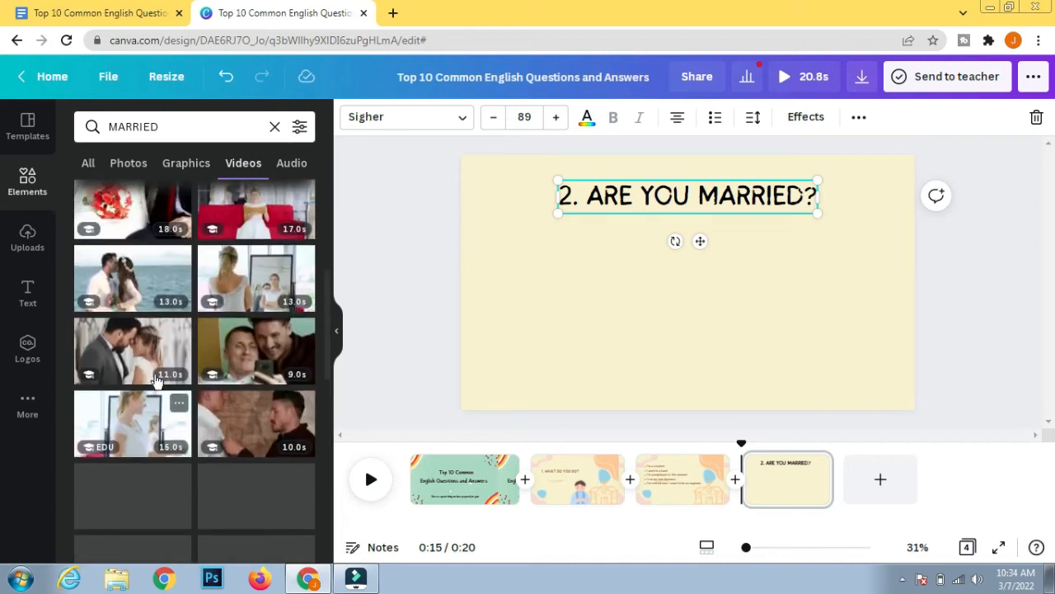
pyautogui.scroll(2, 156, 381)
pyautogui.scroll(2, 157, 381)
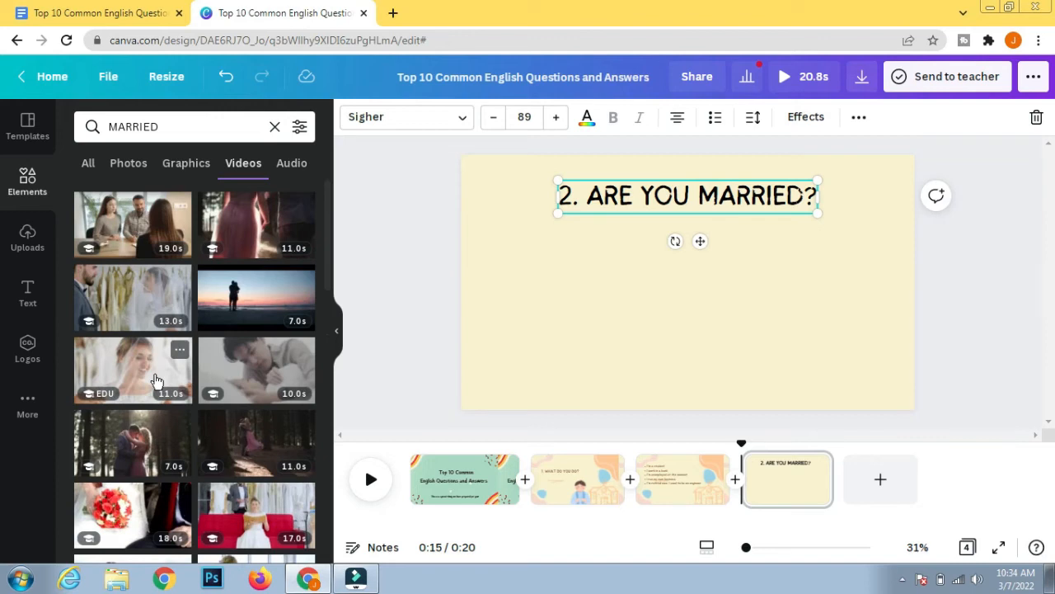
pyautogui.click(134, 233)
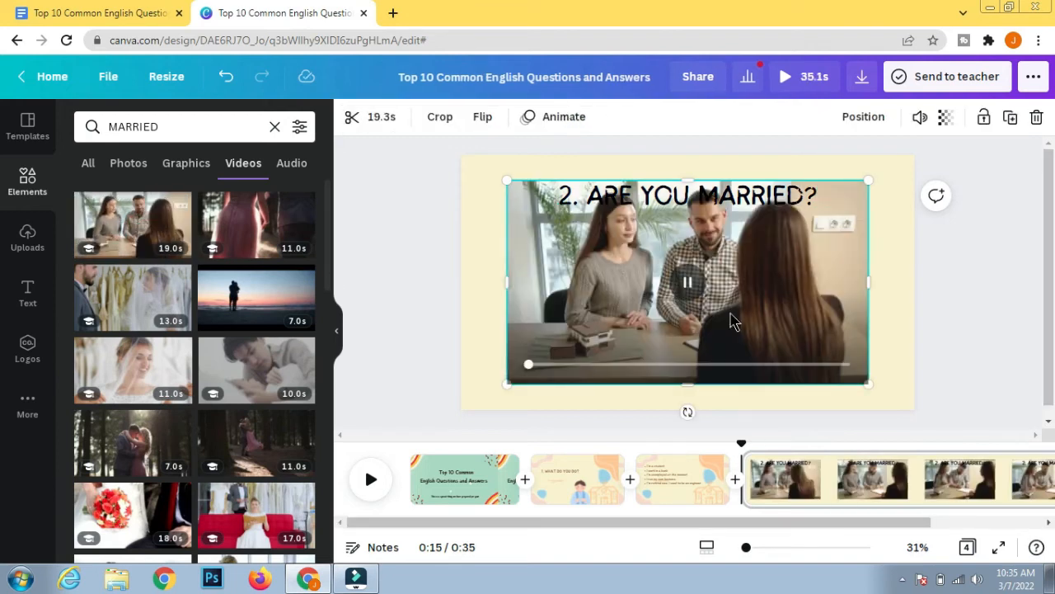
# Shrink the couple video and position it below the "2. ARE YOU MARRIED?" heading.
pyautogui.moveTo(745, 265); pyautogui.dragTo(735, 300)
pyautogui.moveTo(735, 300); pyautogui.dragTo(735, 296)
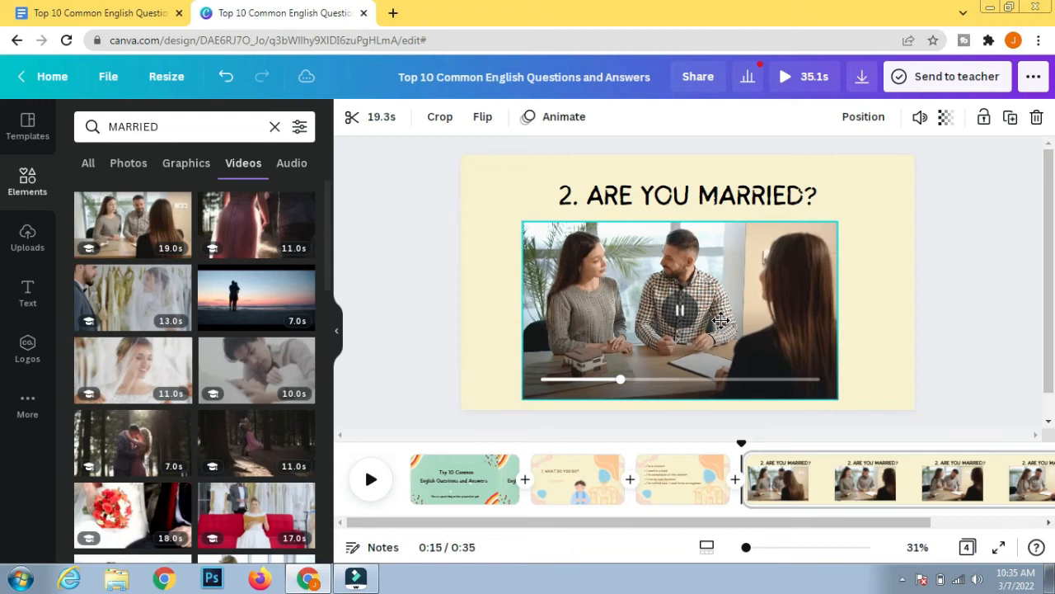
pyautogui.click(976, 316)
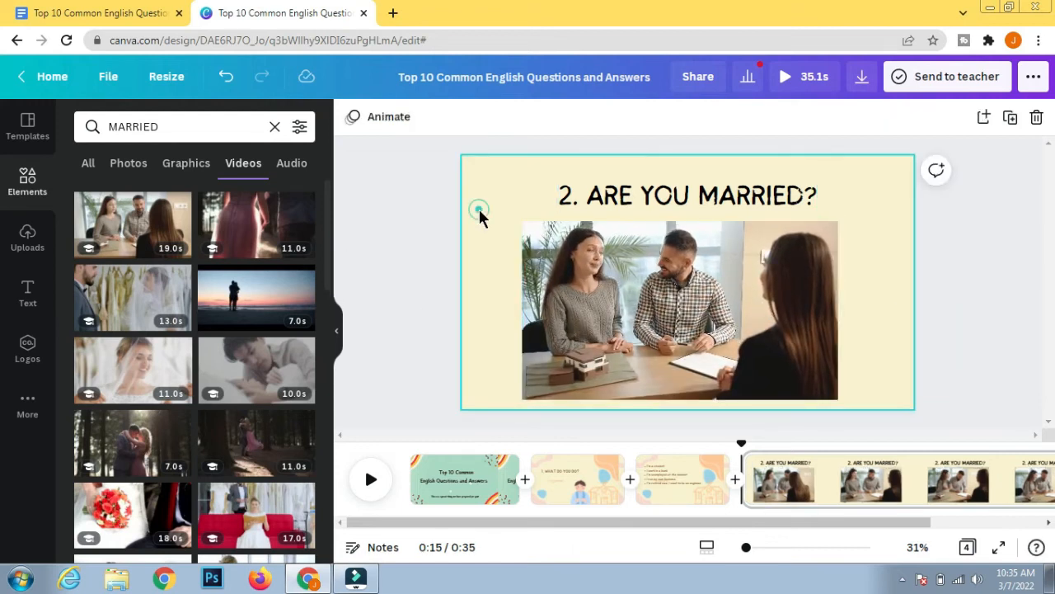
# Change the page background to light peach and centre the couple video under the heading.
pyautogui.click(480, 211)
pyautogui.click(352, 120)
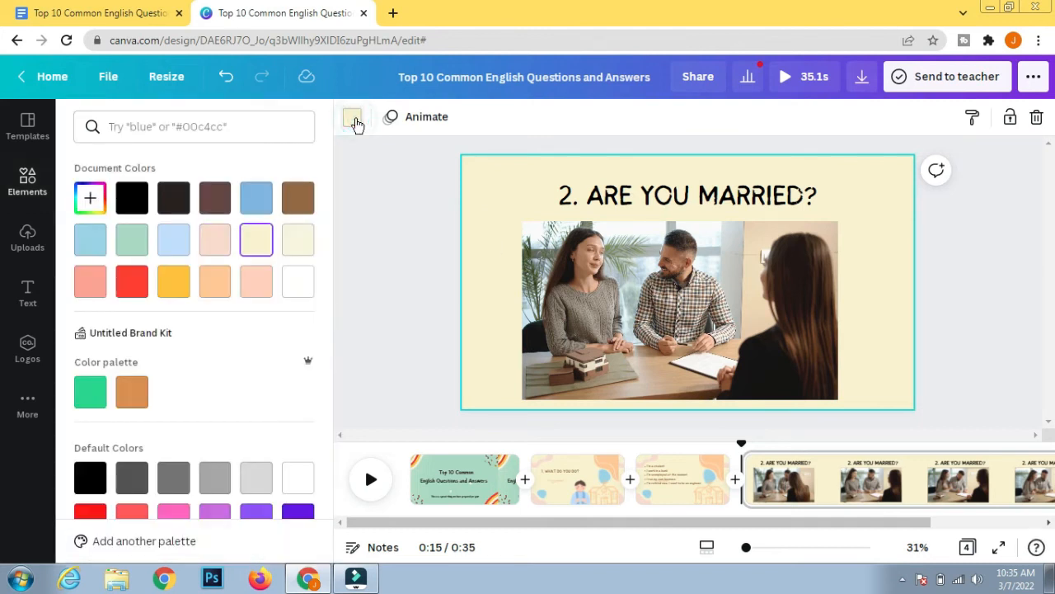
pyautogui.click(288, 283)
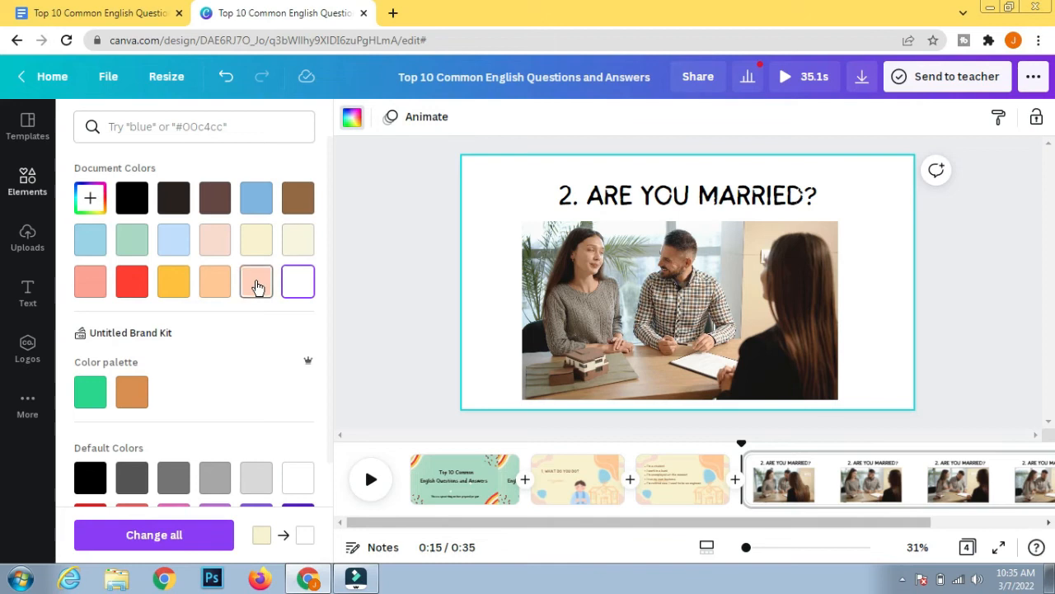
pyautogui.click(257, 287)
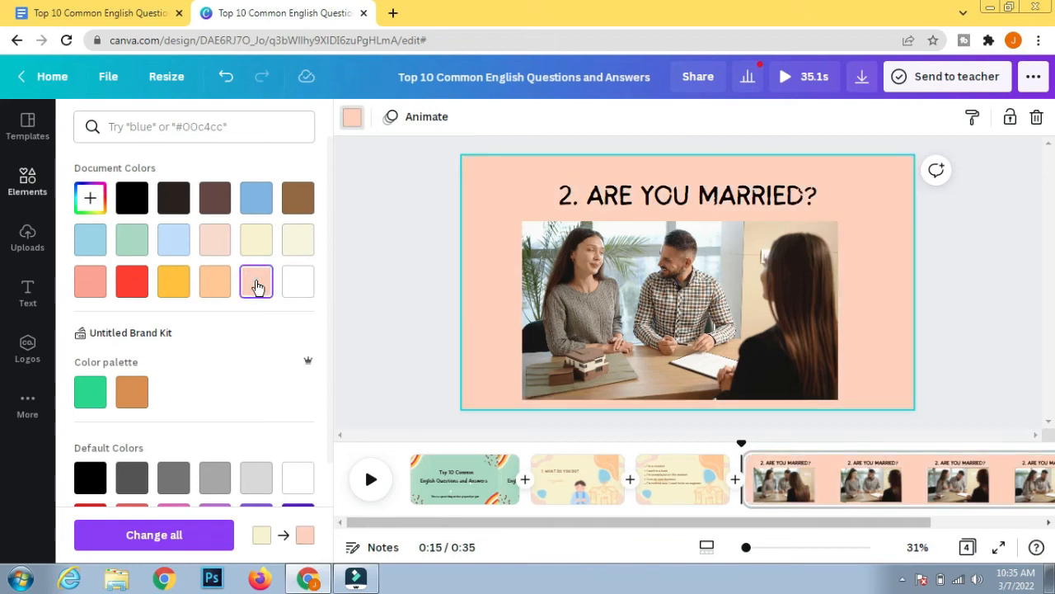
pyautogui.click(394, 321)
pyautogui.moveTo(658, 333); pyautogui.dragTo(669, 334)
pyautogui.click(414, 243)
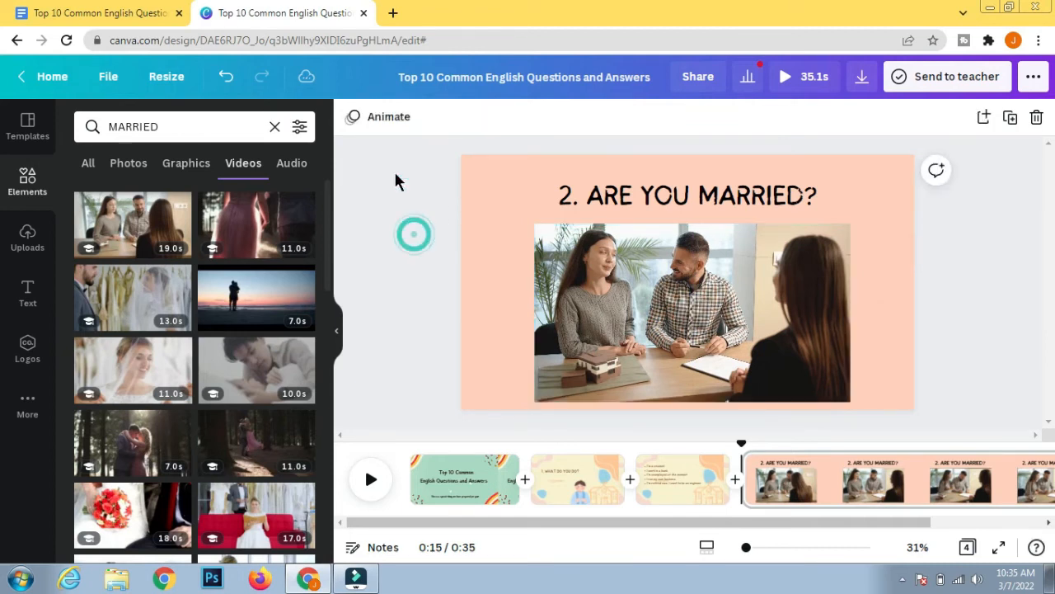
# Trim the end of the "2. ARE YOU MARRIED?" page to about 5 seconds and add a blank page after it.
pyautogui.click(667, 363)
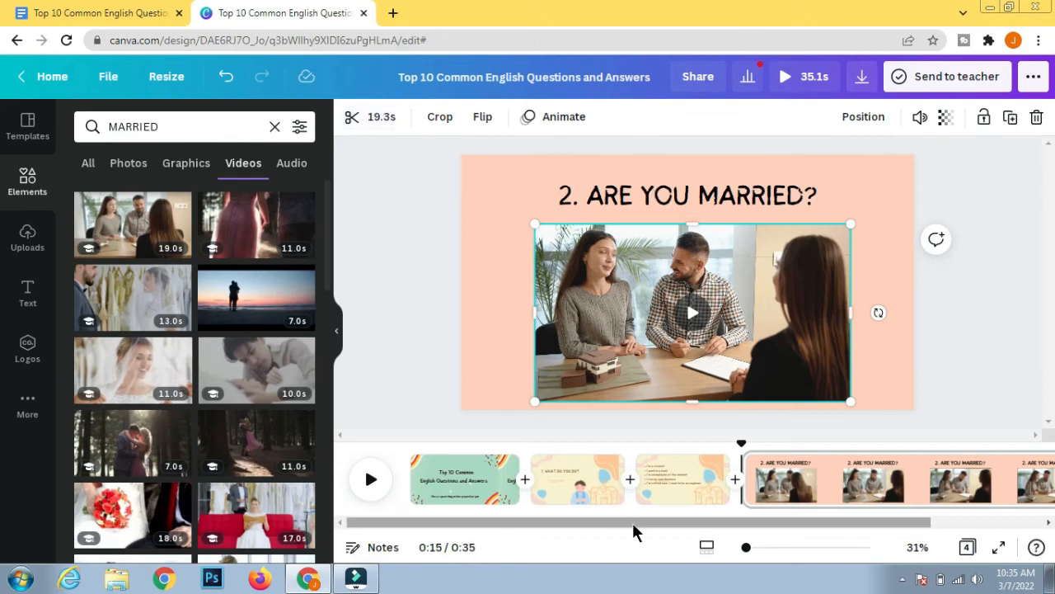
pyautogui.moveTo(633, 522); pyautogui.dragTo(832, 526)
pyautogui.moveTo(961, 485)
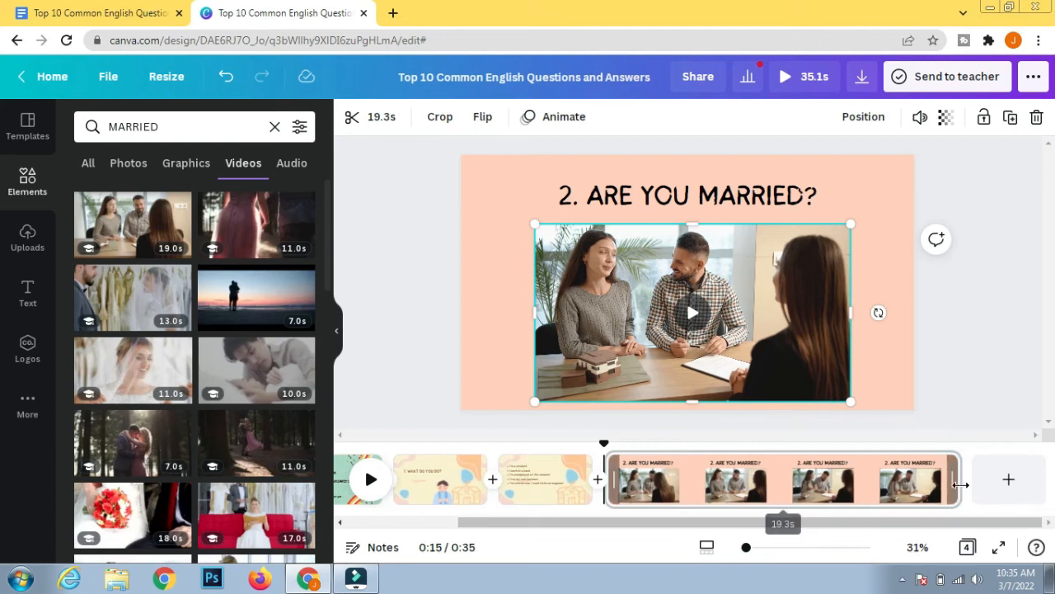
pyautogui.moveTo(961, 485); pyautogui.dragTo(793, 487)
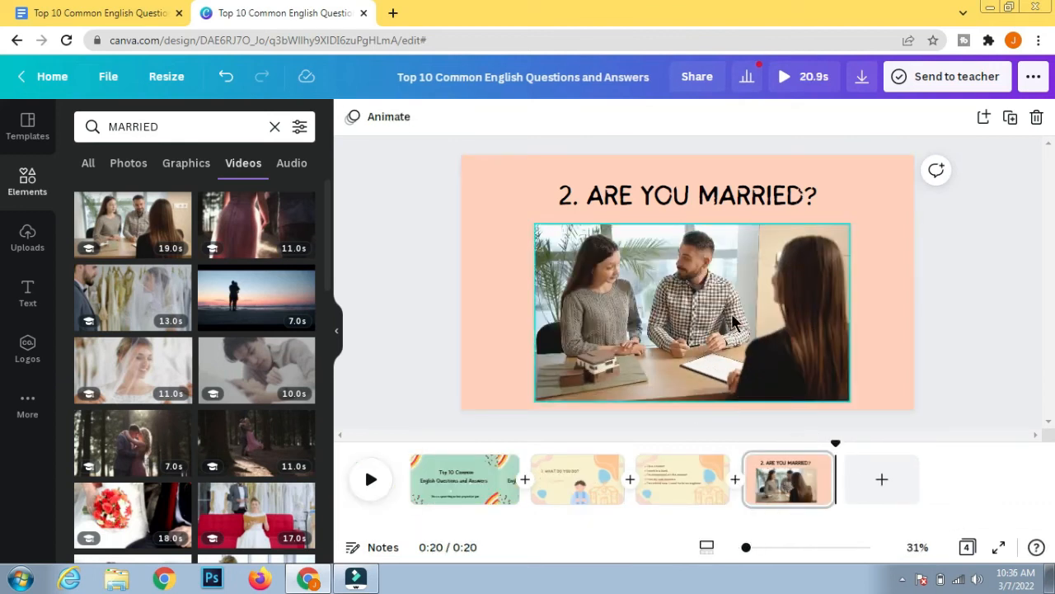
pyautogui.click(879, 490)
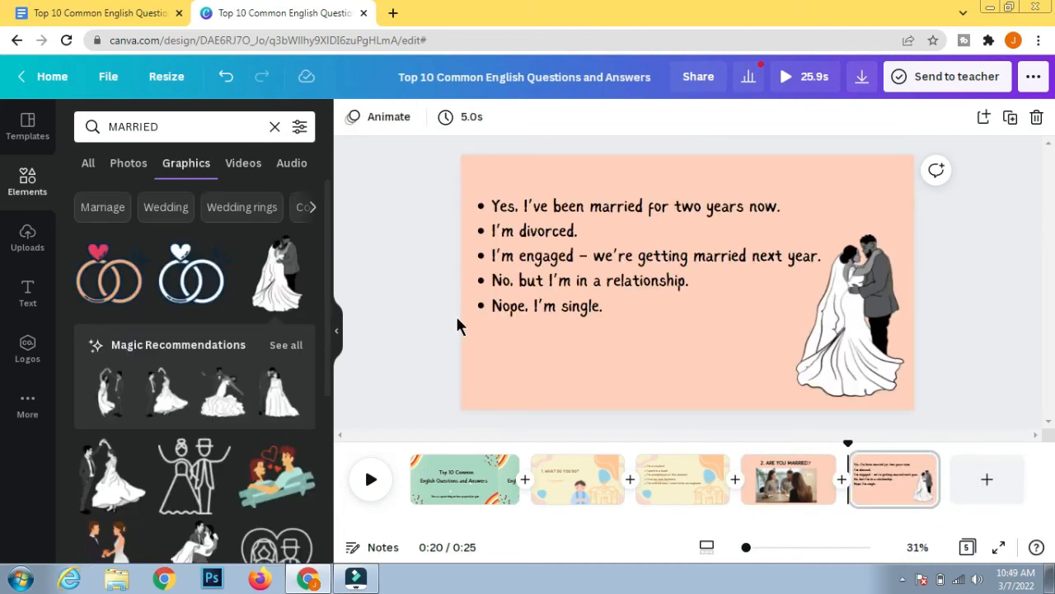
# Download all 5 pages of the design as an MP4 video.
pyautogui.click(101, 13)
pyautogui.hotkey('ctrl', 'Tab')
pyautogui.click(860, 77)
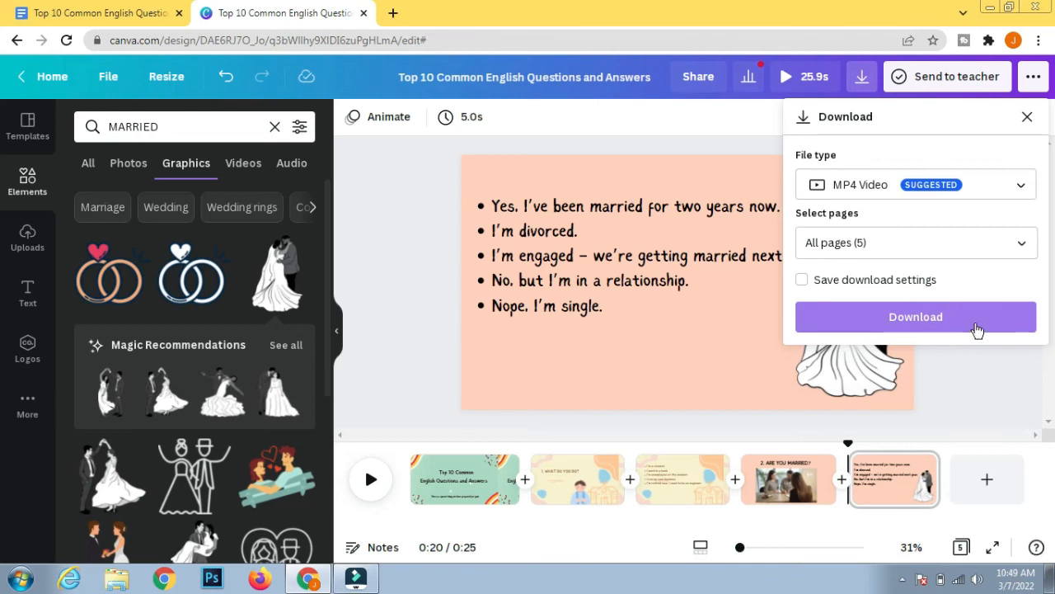
pyautogui.click(976, 328)
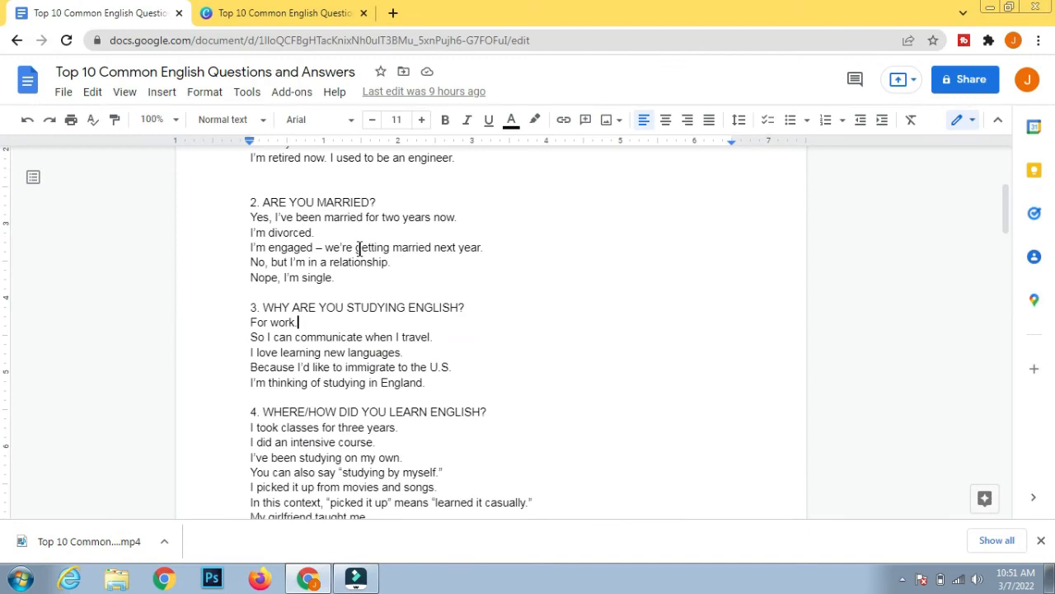
pyautogui.click(314, 12)
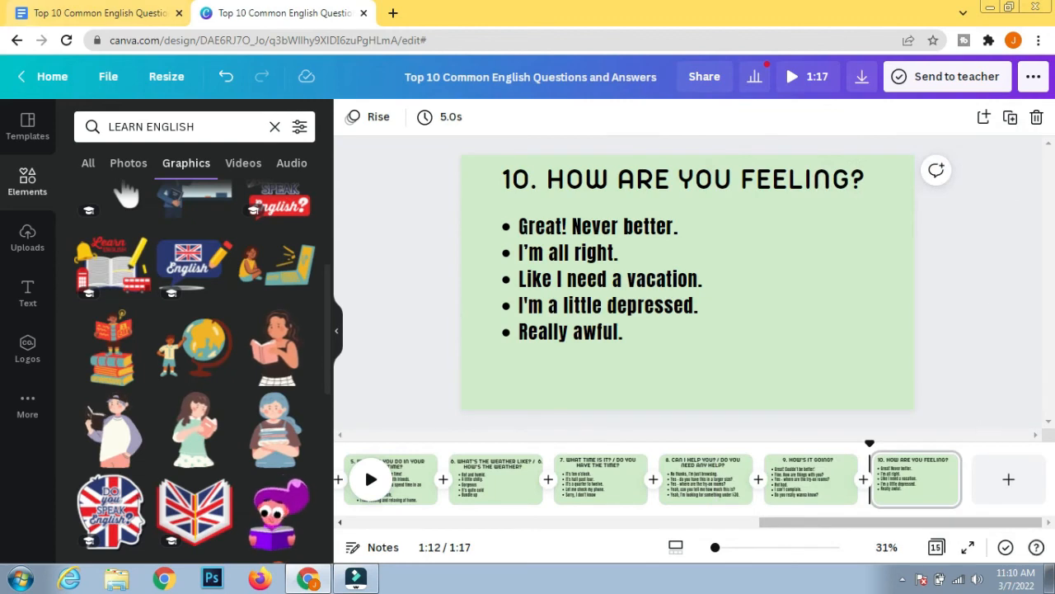
pyautogui.click(53, 13)
pyautogui.click(247, 13)
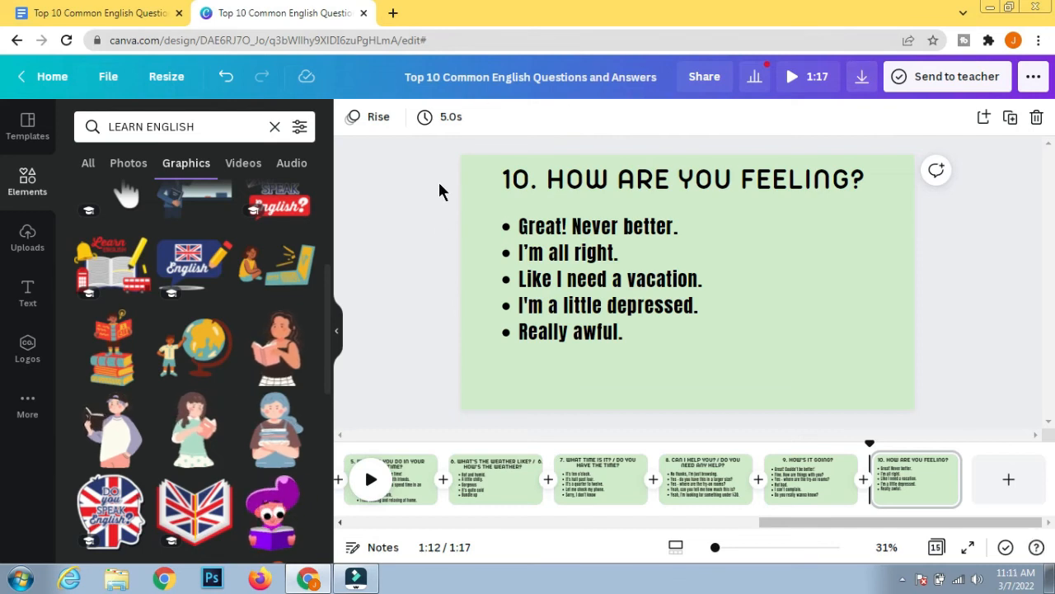
# Switch to Wondershare Filmora and import "Top 10 Common English Questions and Answers (1)" from the Downloads folder.
pyautogui.click(361, 580)
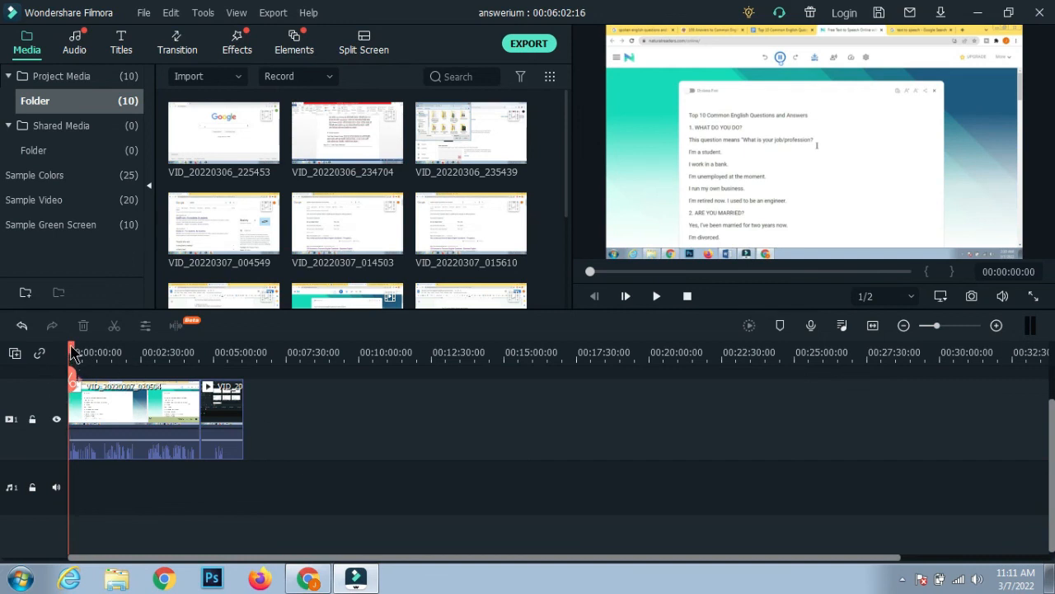
pyautogui.moveTo(71, 352); pyautogui.dragTo(43, 363)
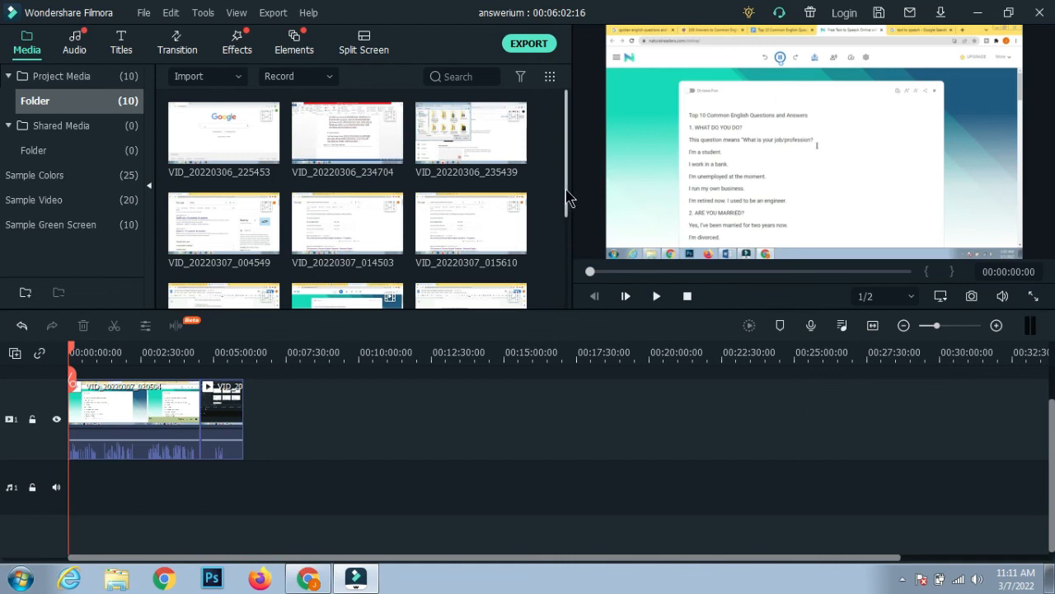
pyautogui.scroll(-2, 567, 202)
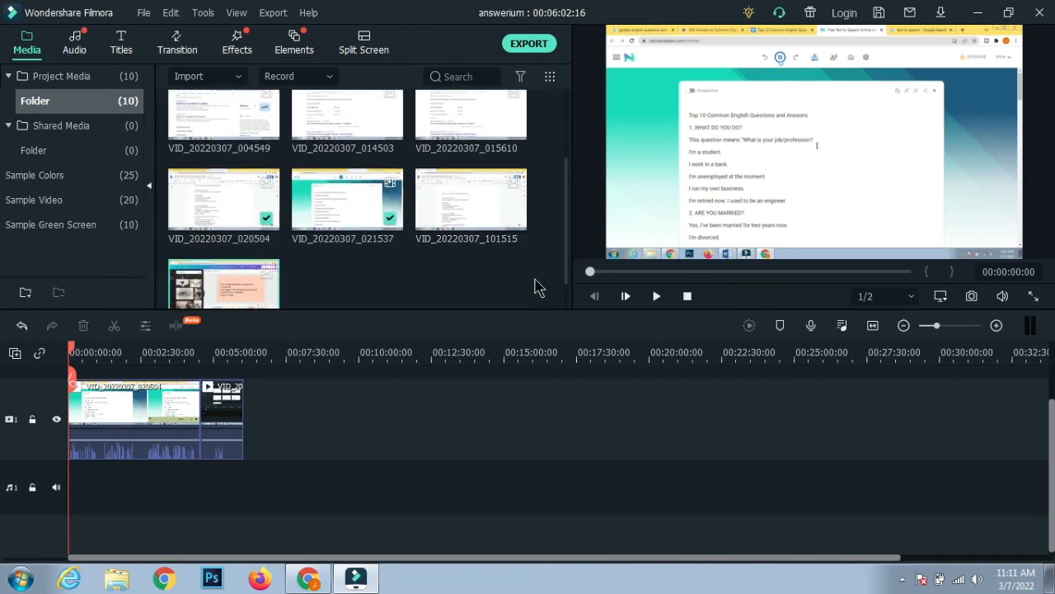
pyautogui.doubleClick(499, 283)
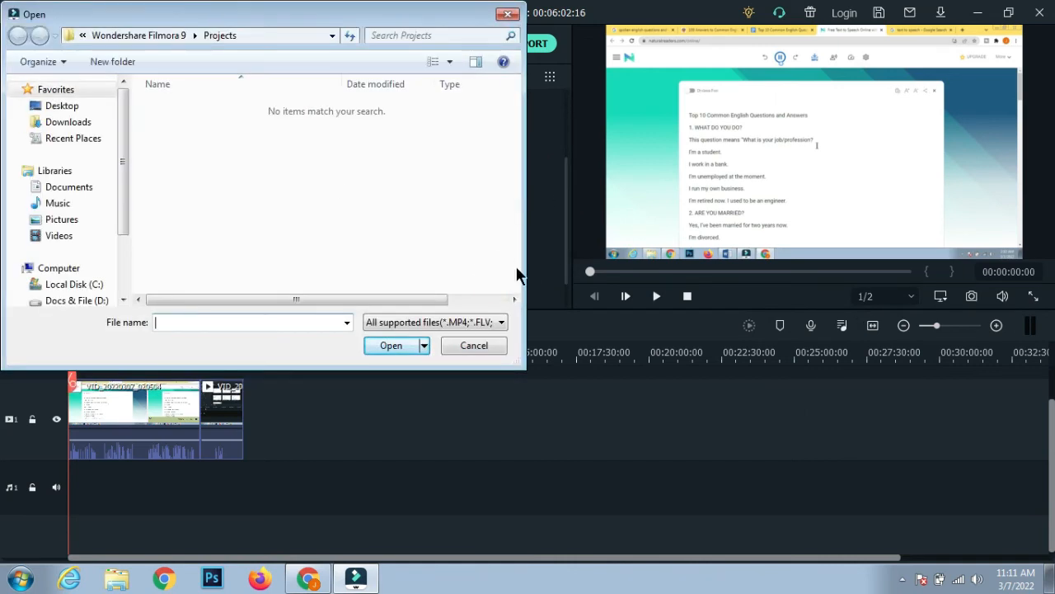
pyautogui.click(66, 124)
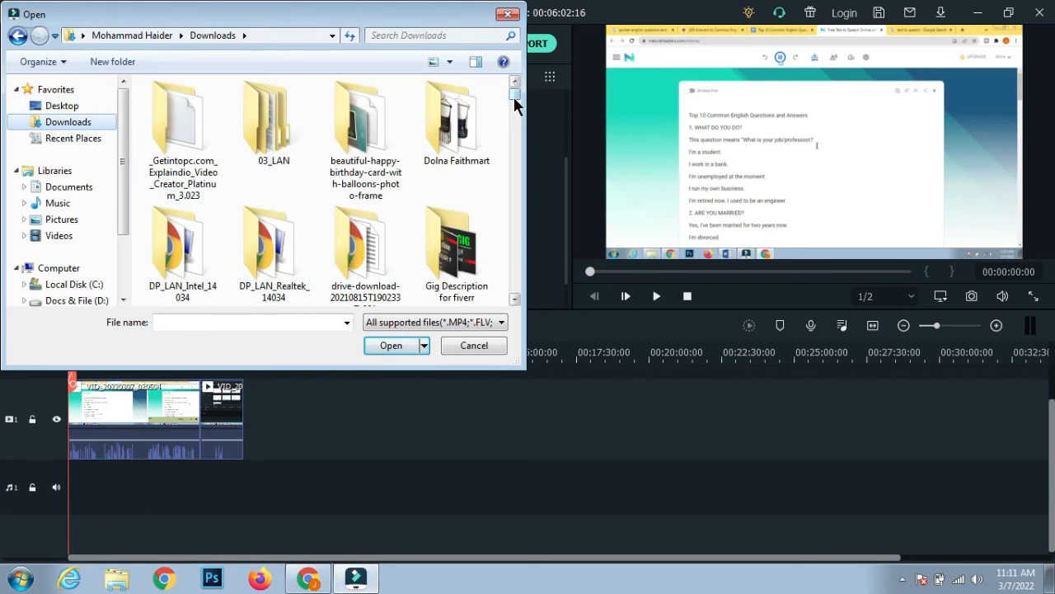
pyautogui.scroll(-10, 514, 105)
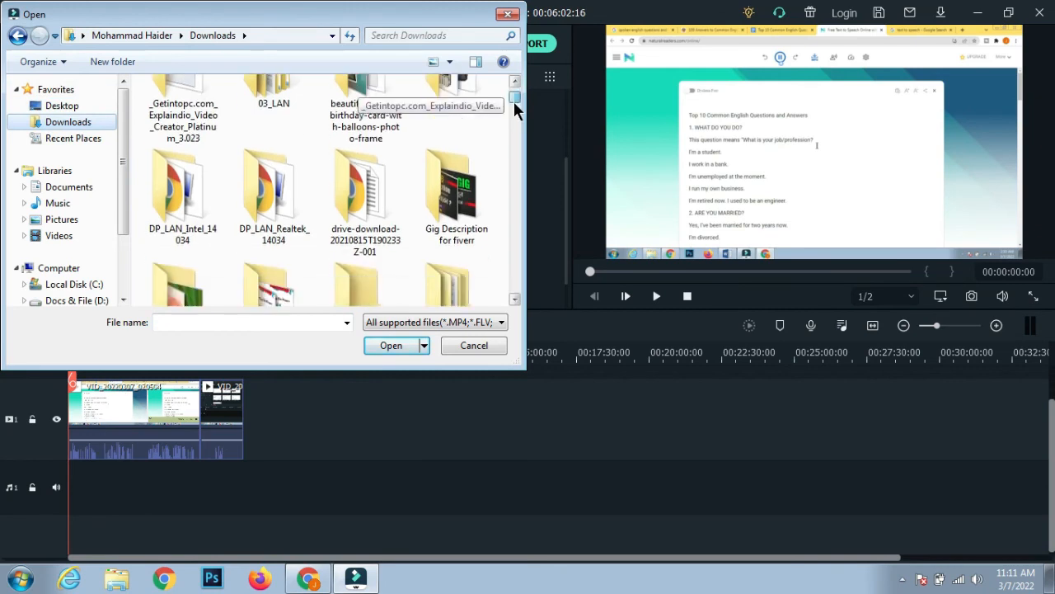
pyautogui.click(456, 165)
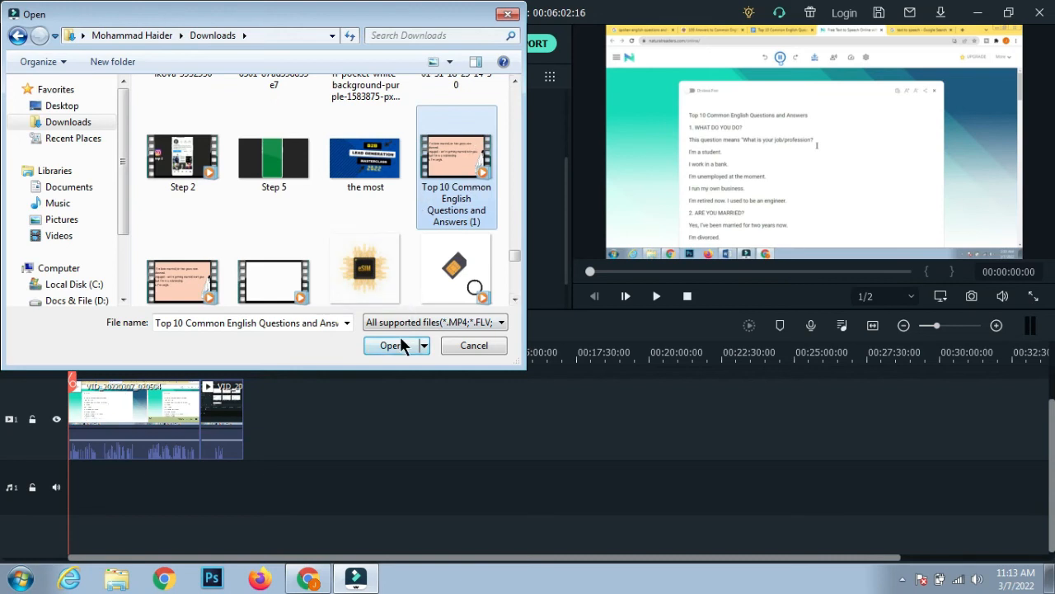
pyautogui.click(390, 346)
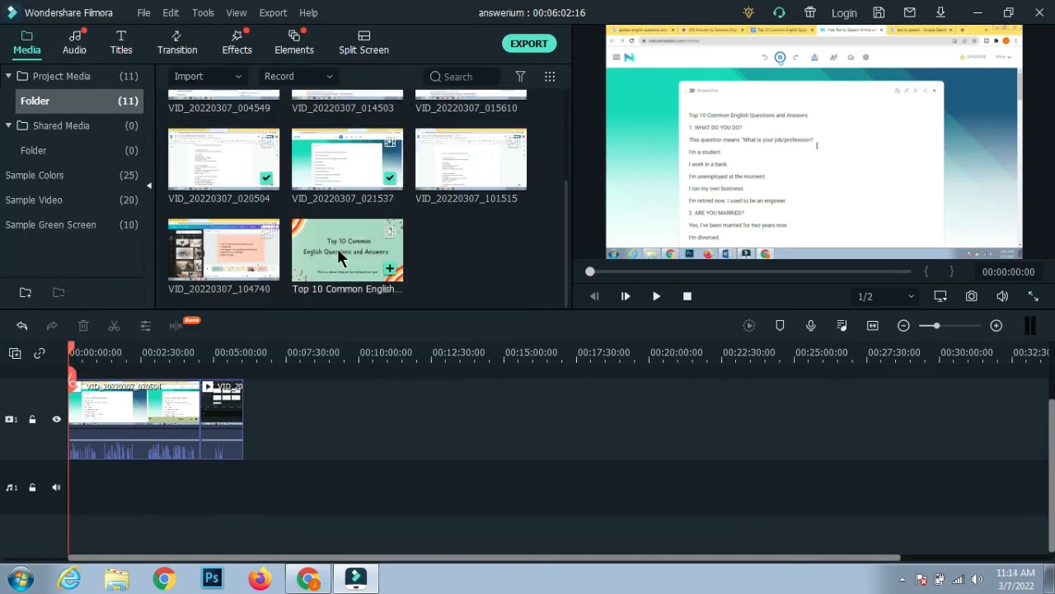
# Place the imported "Top 10 Common English" video at the start of a second video track above the existing recording.
pyautogui.moveTo(369, 305); pyautogui.dragTo(59, 393)
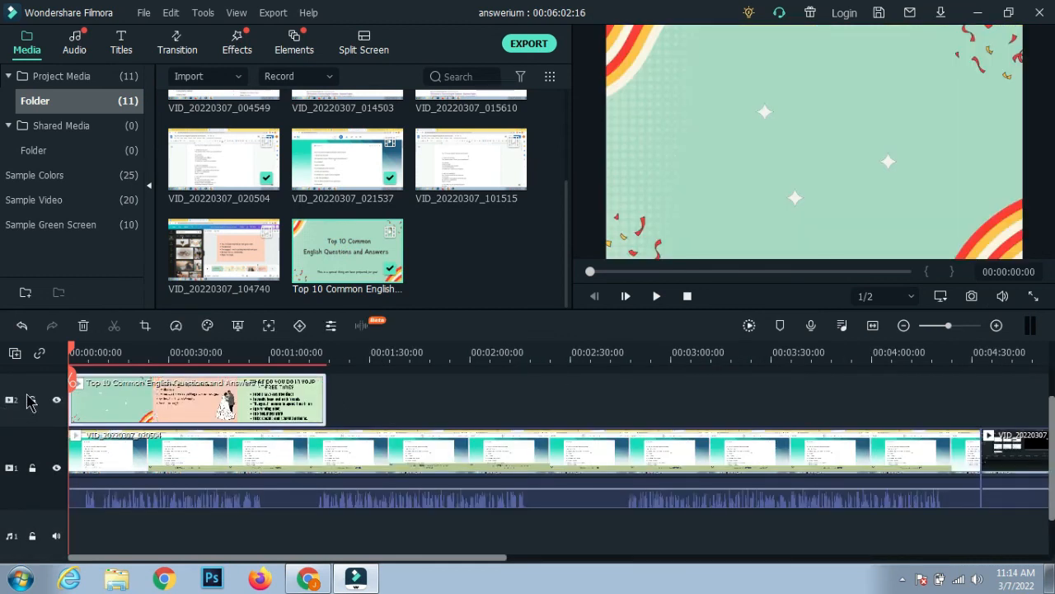
pyautogui.moveTo(73, 353); pyautogui.dragTo(180, 354)
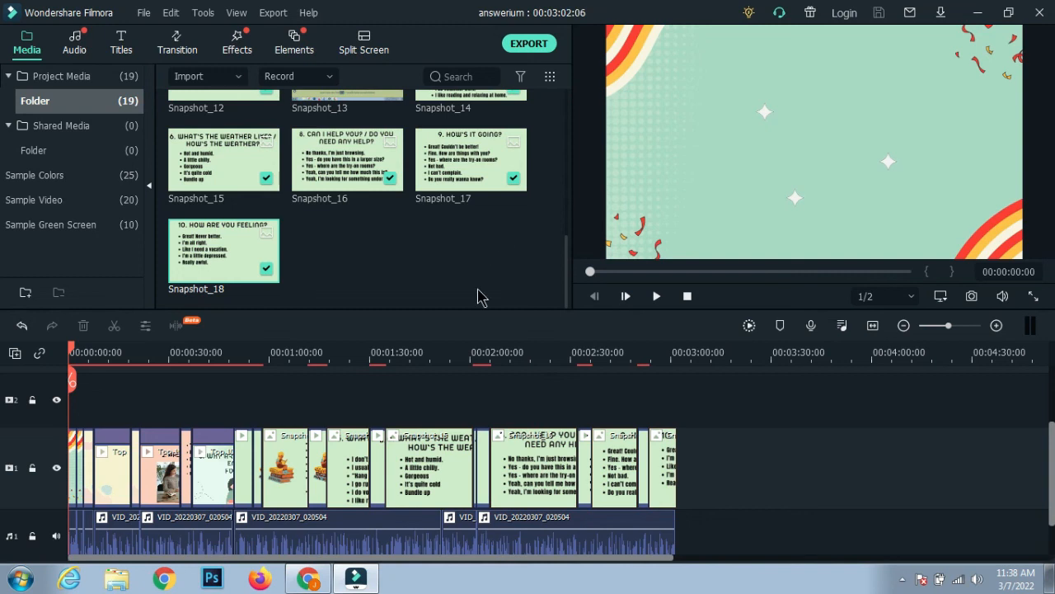
# Play the edited timeline from the start and pause it at the "2. ARE YOU MARRIED?" scene.
pyautogui.click(657, 295)
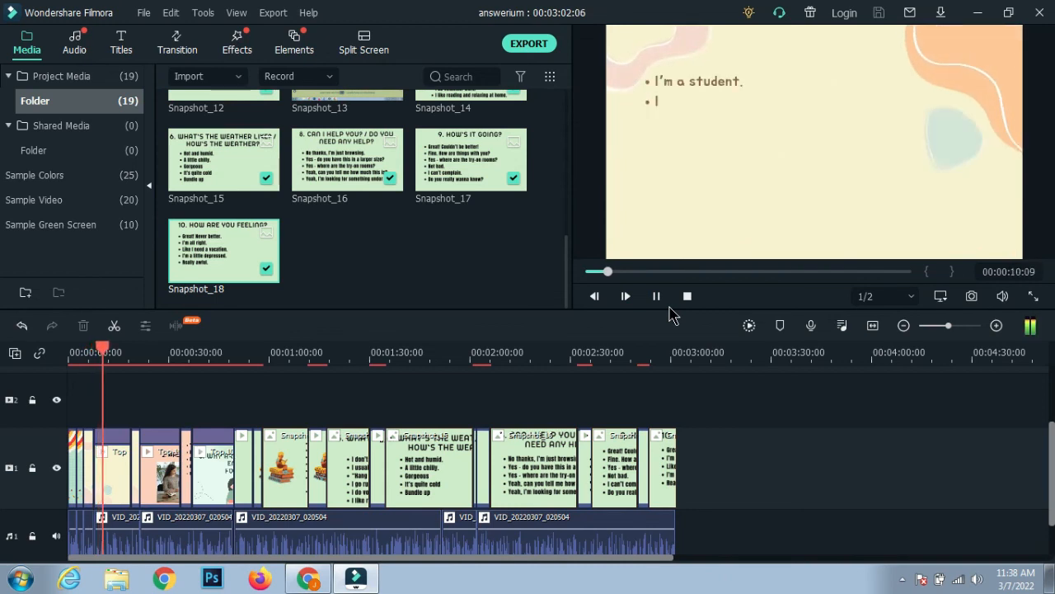
pyautogui.press('space')
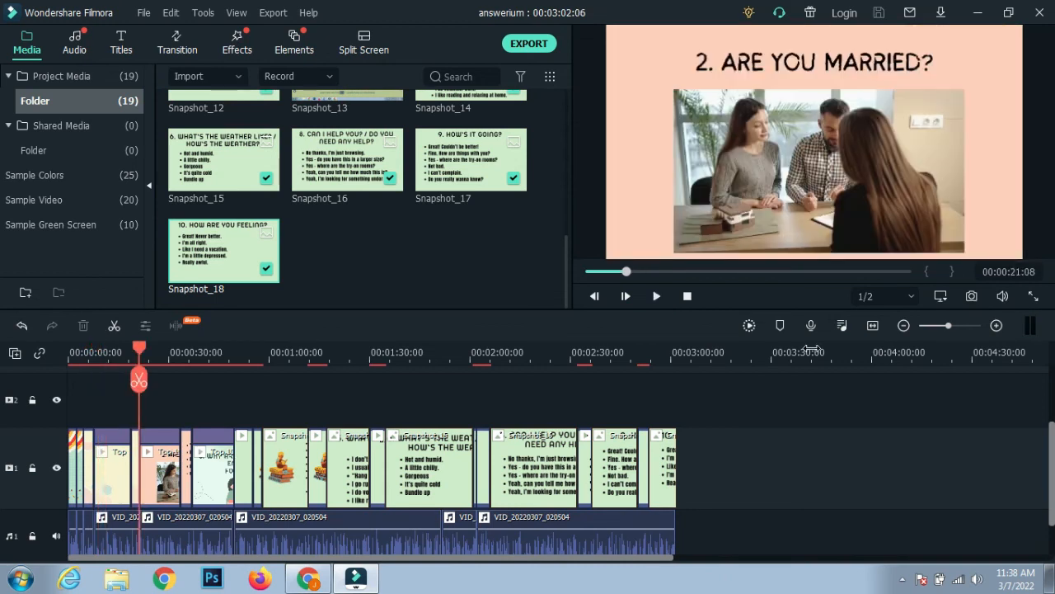